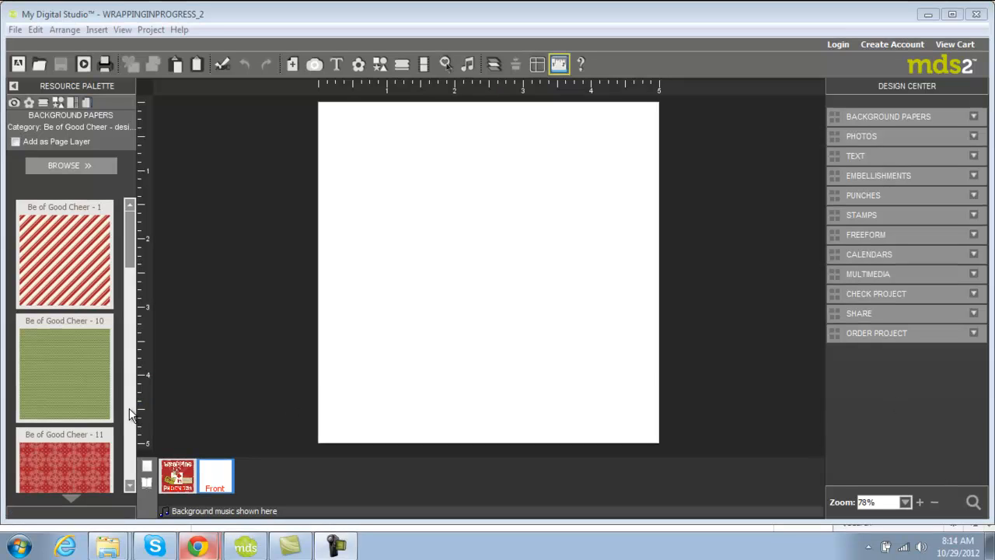
Apply the Be of Good Cheer - 4 paper as the page background
drag(127, 249, 121, 370)
drag(57, 377, 506, 259)
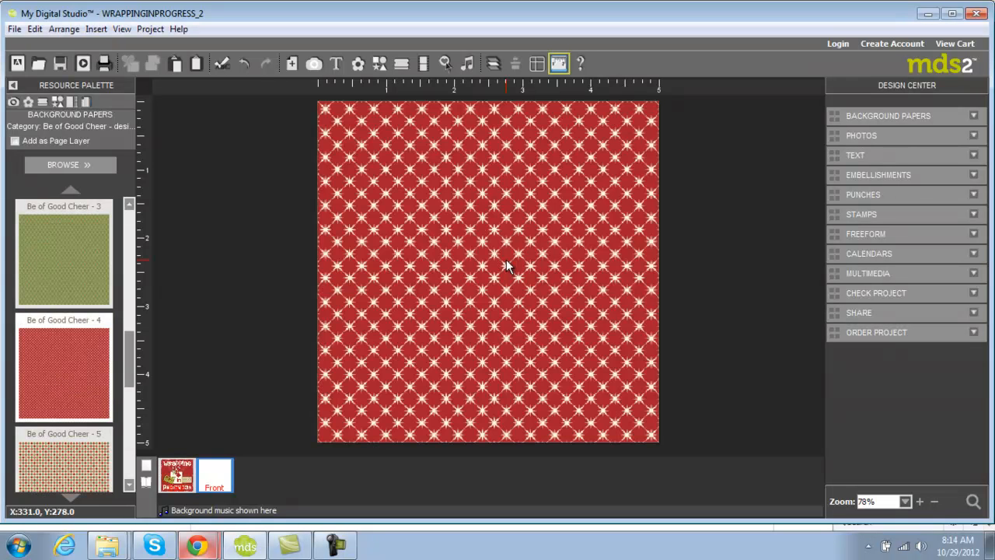
Add a 1.25 Square Punch and stretch it to about 551 × 540, leaving a narrow patterned border around it
click(56, 102)
drag(75, 332, 638, 186)
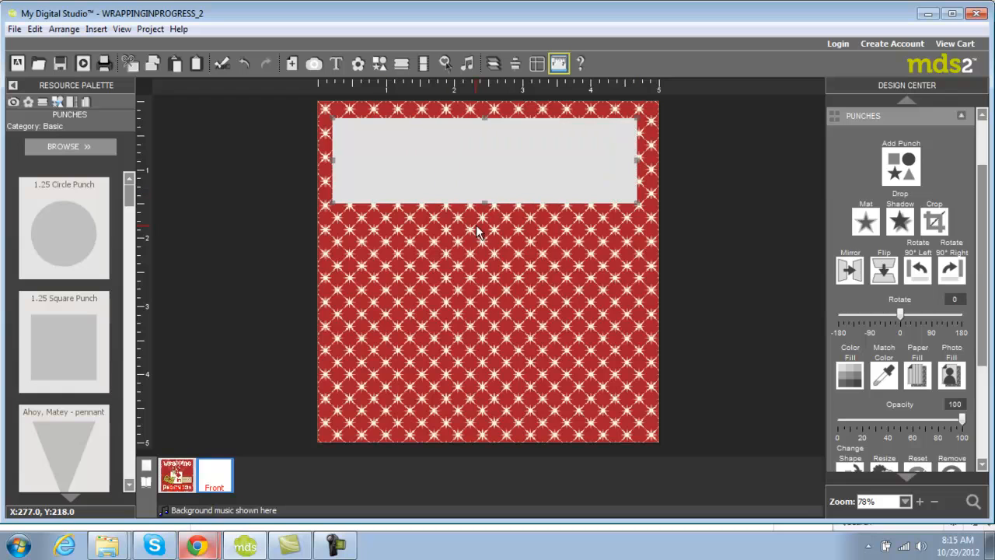
drag(486, 205, 502, 426)
drag(636, 270, 645, 269)
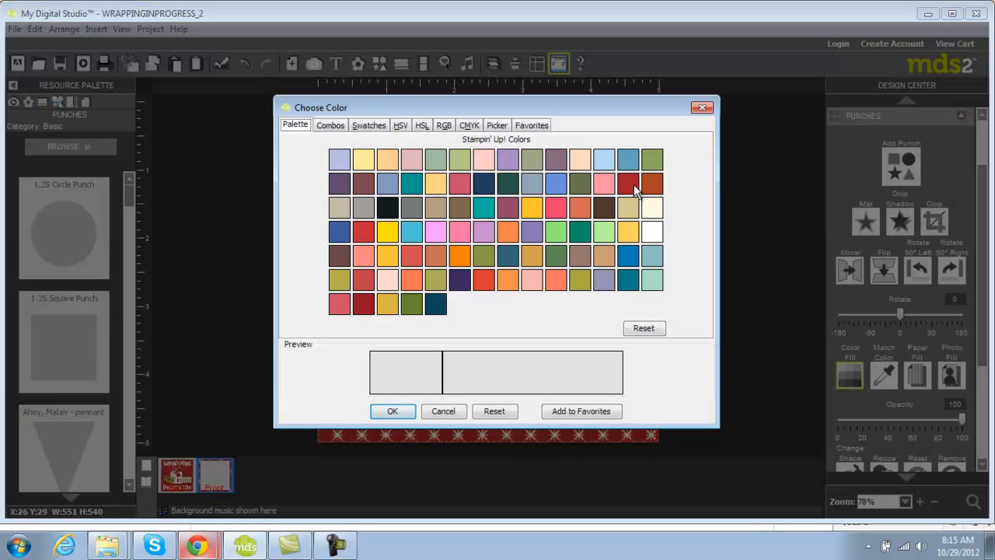
Fill the large square punch with dark red and reduce its opacity to 81
click(635, 188)
click(392, 411)
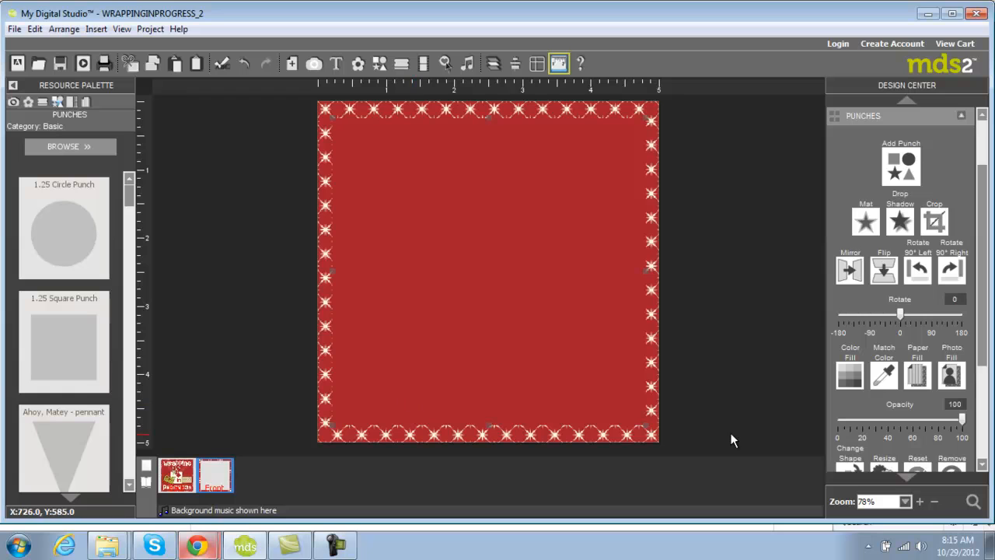
drag(961, 424, 938, 432)
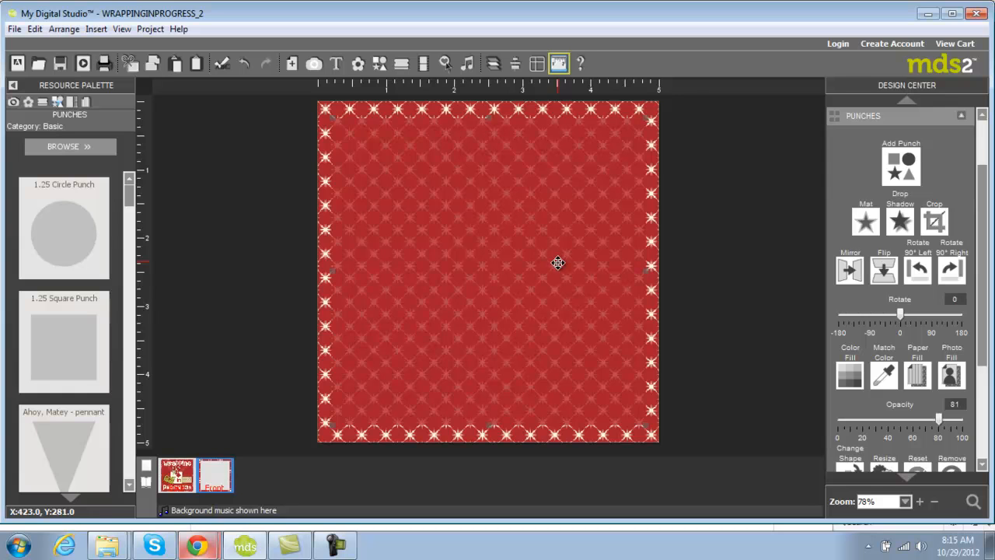
Search all content for "gift" and insert the Calendar Kit - gift stamp
click(972, 502)
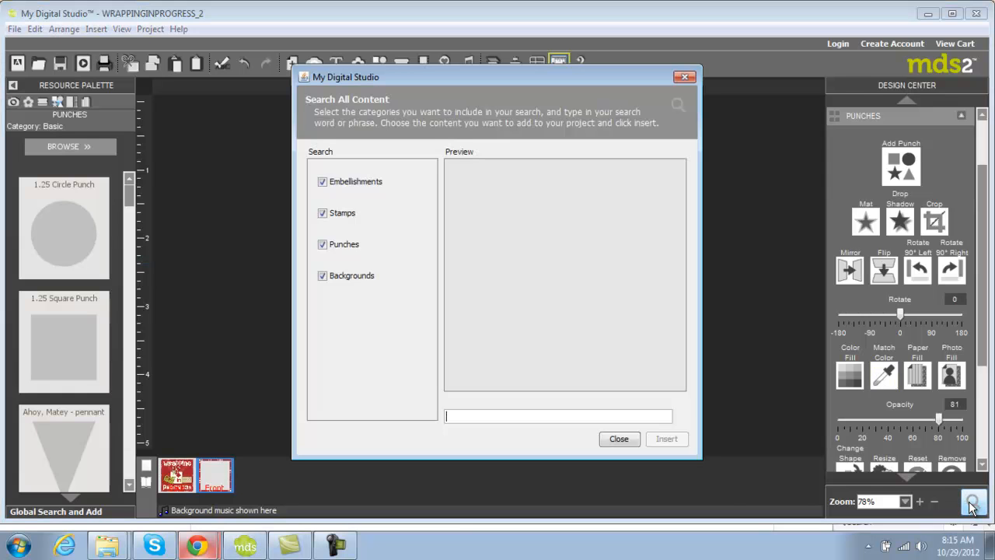
text(p)
key(BackSpace)
text(gift)
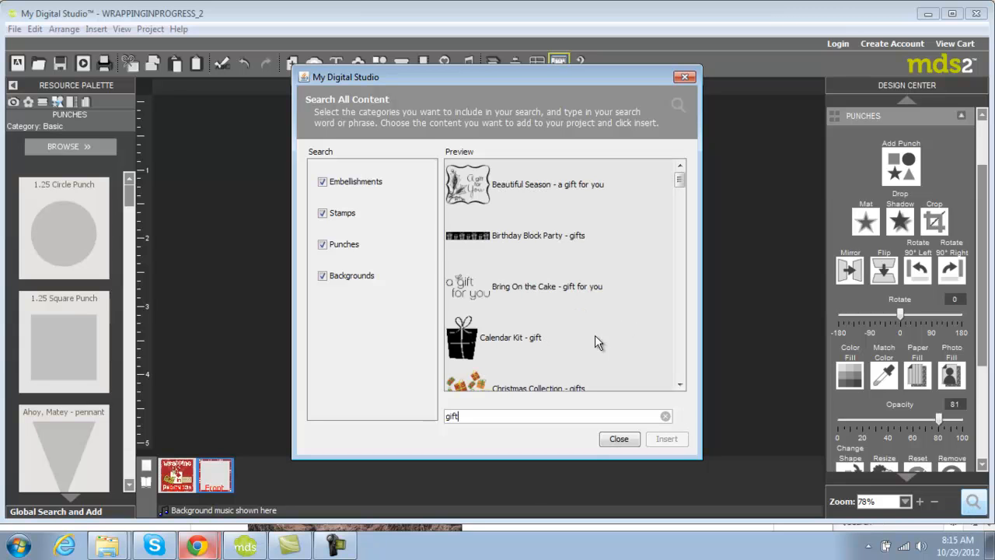
click(513, 345)
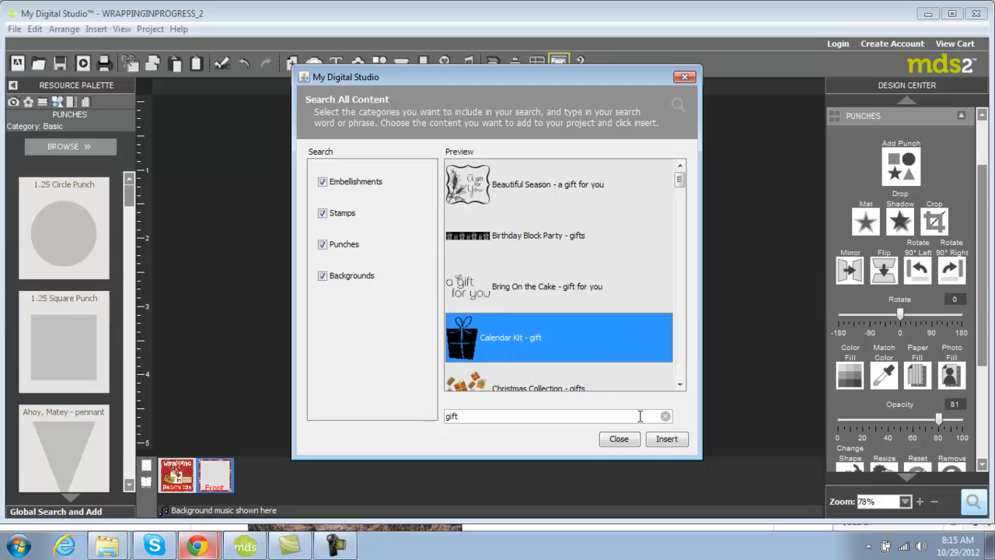
click(666, 440)
Find the Merry Winter - gift stamp in the gift search results and insert it
click(680, 384)
click(680, 384)
click(679, 384)
click(680, 384)
click(680, 384)
double_click(679, 384)
double_click(679, 384)
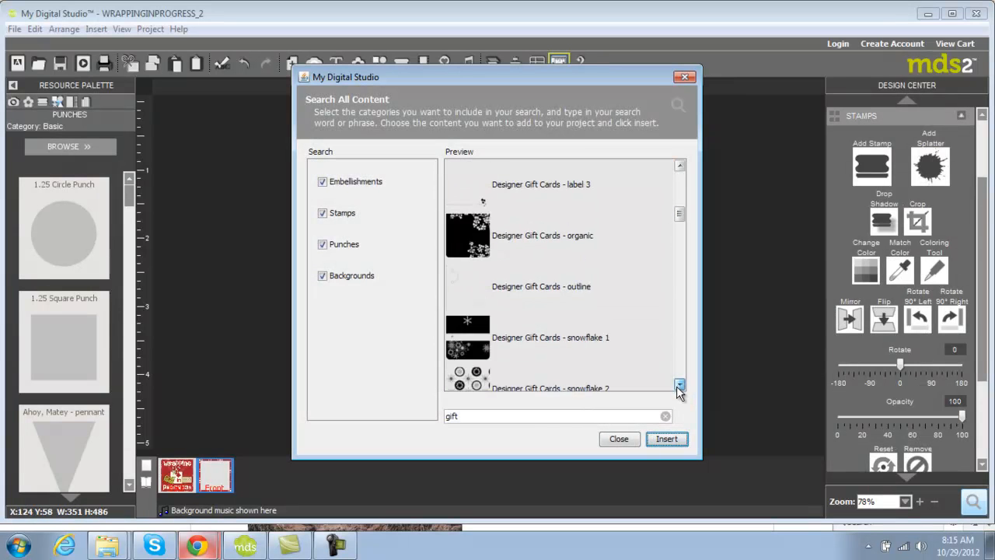
triple_click(679, 384)
double_click(680, 384)
double_click(680, 384)
triple_click(679, 384)
double_click(679, 384)
click(680, 384)
double_click(680, 384)
double_click(679, 384)
double_click(680, 384)
double_click(679, 384)
double_click(679, 384)
click(679, 384)
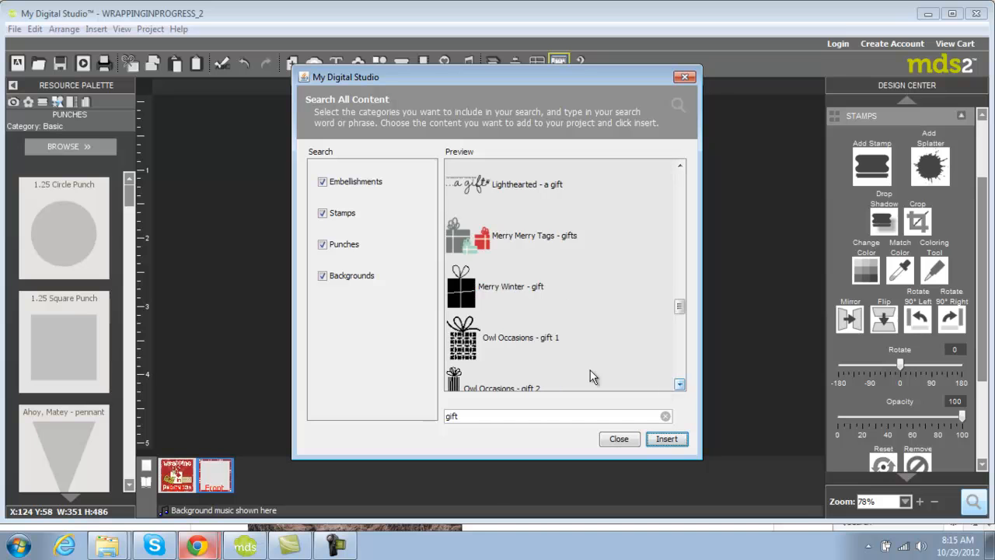
click(464, 299)
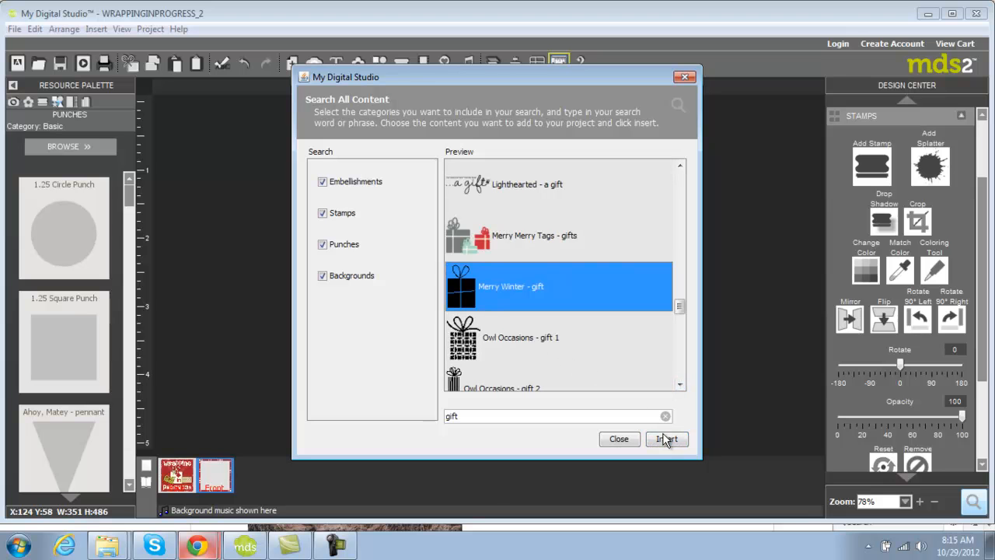
click(665, 440)
Insert the Owl Occasions - gift 3 stamp from the search results and close the content search
click(680, 384)
click(680, 384)
click(682, 385)
click(482, 303)
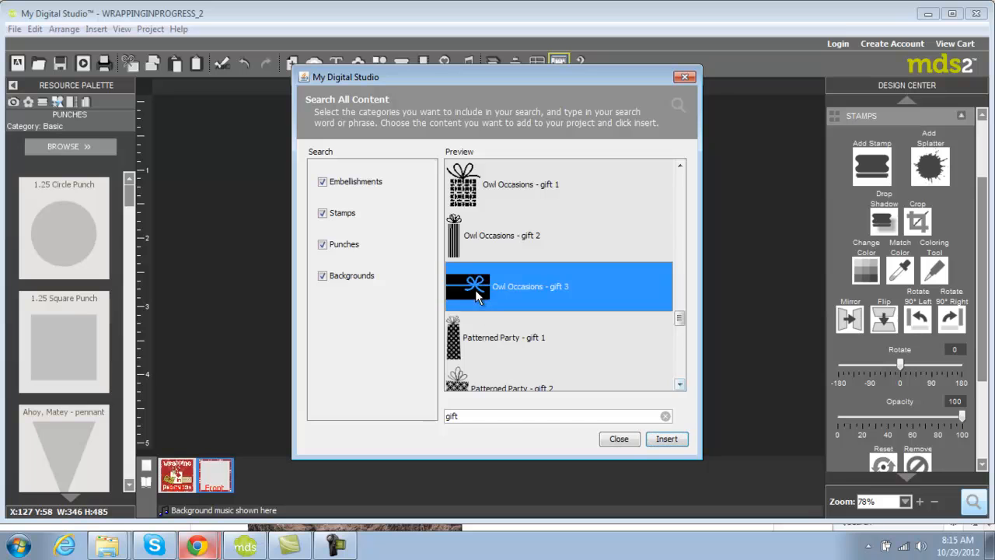
click(684, 443)
click(622, 440)
Move the Merry Winter and Owl Occasions gifts apart and delete the Calendar Kit gift in the middle of the page
drag(548, 315, 362, 268)
drag(622, 258, 685, 167)
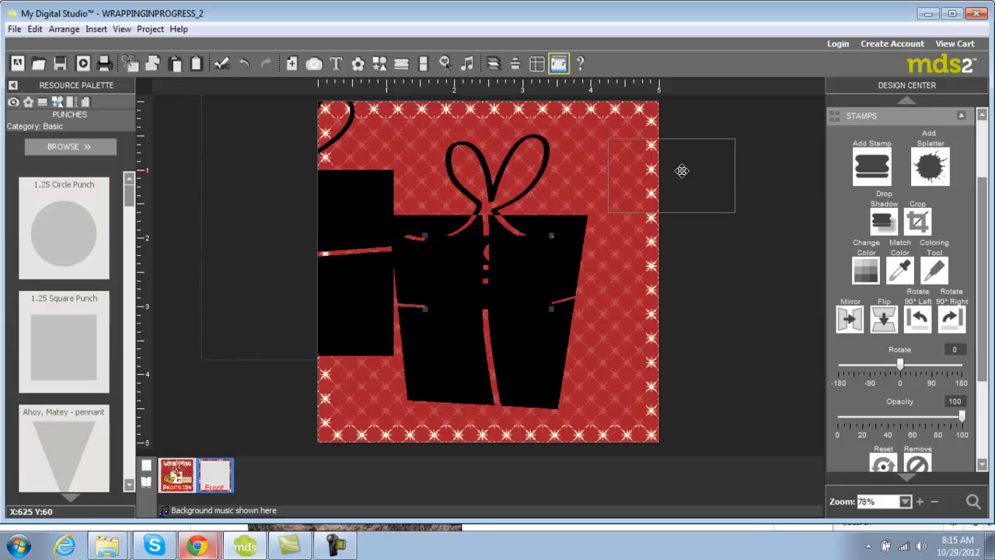
right_click(501, 265)
click(522, 462)
Shrink the Merry Winter gift to about 208 × 291 and center it on the page
drag(387, 279, 587, 318)
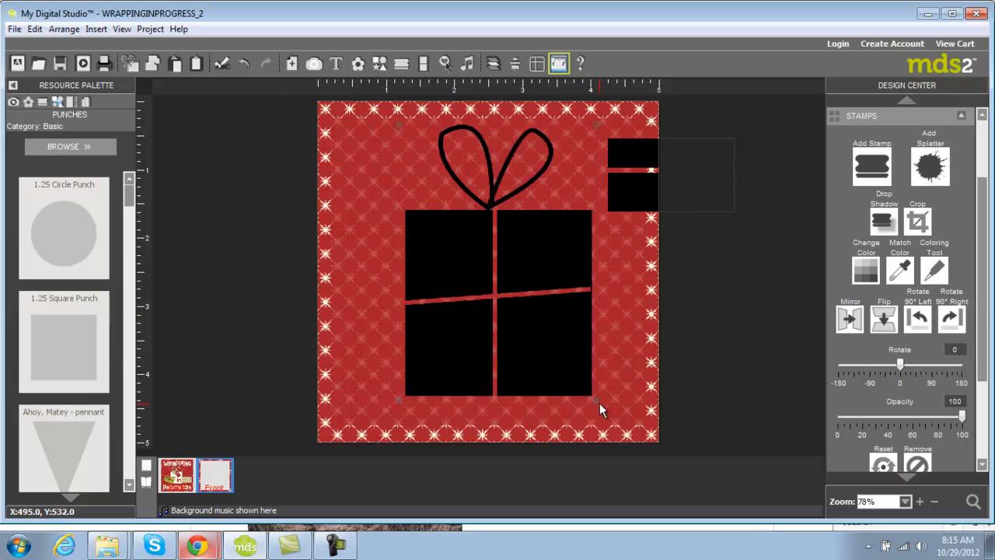
drag(596, 399, 517, 288)
drag(482, 227, 510, 276)
Recolor the centered Merry Winter gift stamp white
click(863, 264)
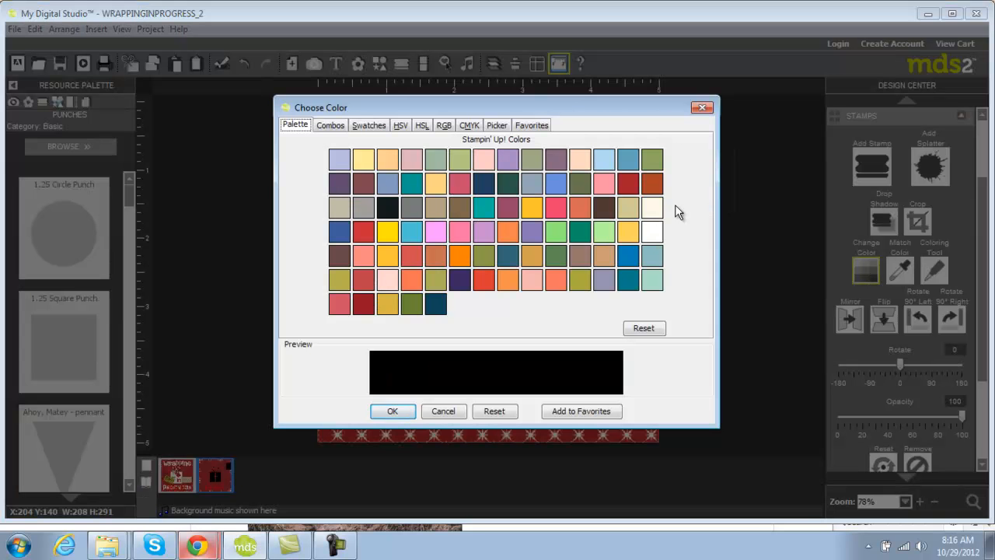
drag(653, 210, 604, 231)
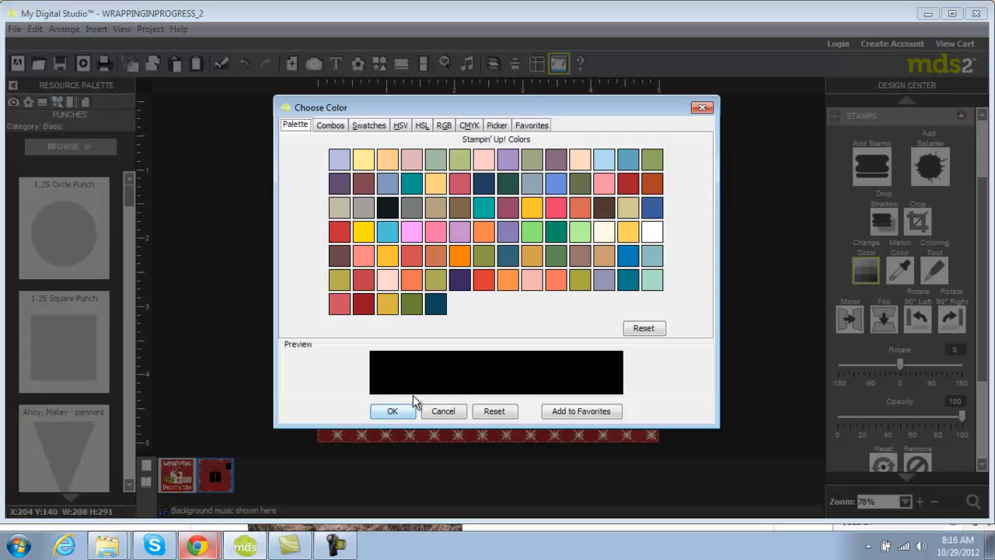
click(651, 233)
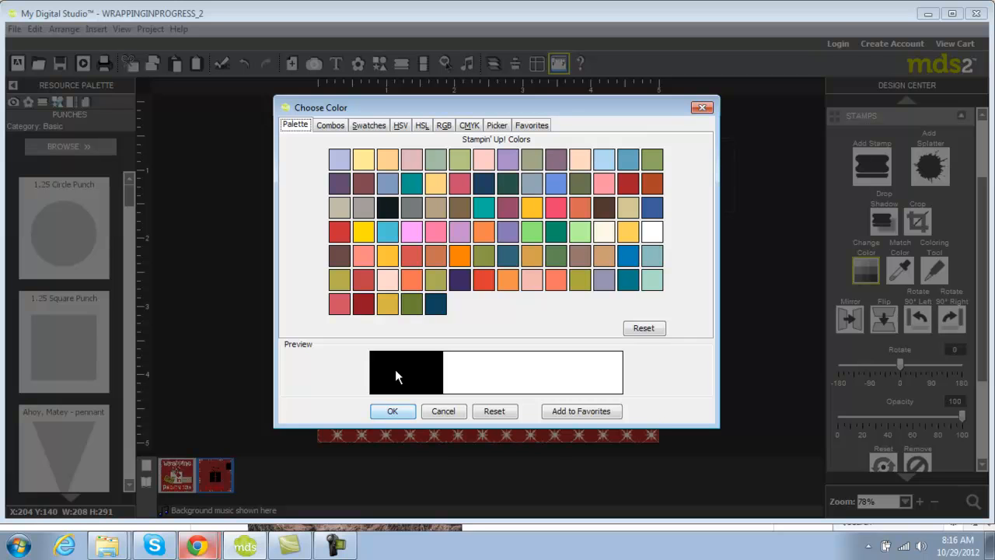
click(393, 411)
Place the Owl Occasions gift over the white gift's lower right corner, scaled to about 162 × 94 and rotated 18 degrees
drag(635, 194, 538, 321)
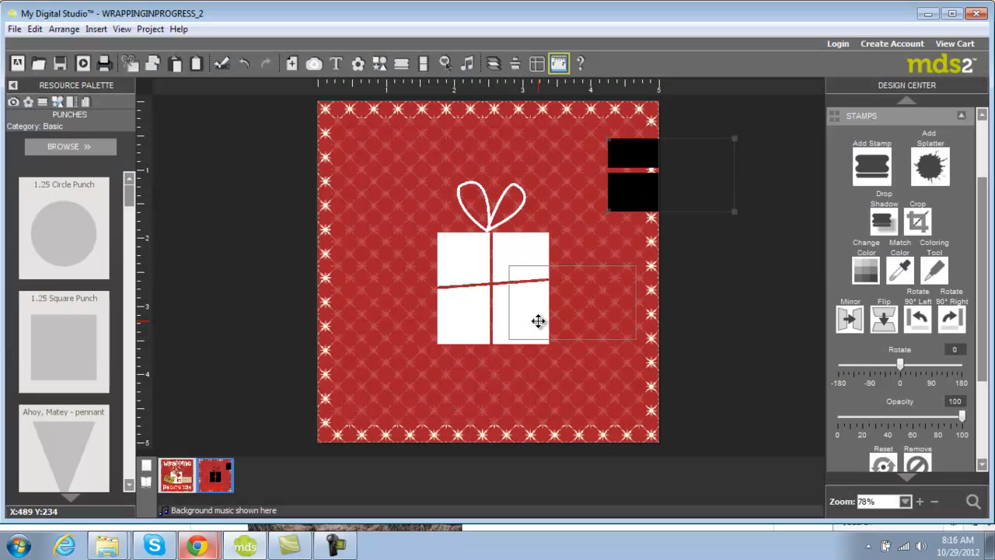
double_click(538, 321)
click(575, 436)
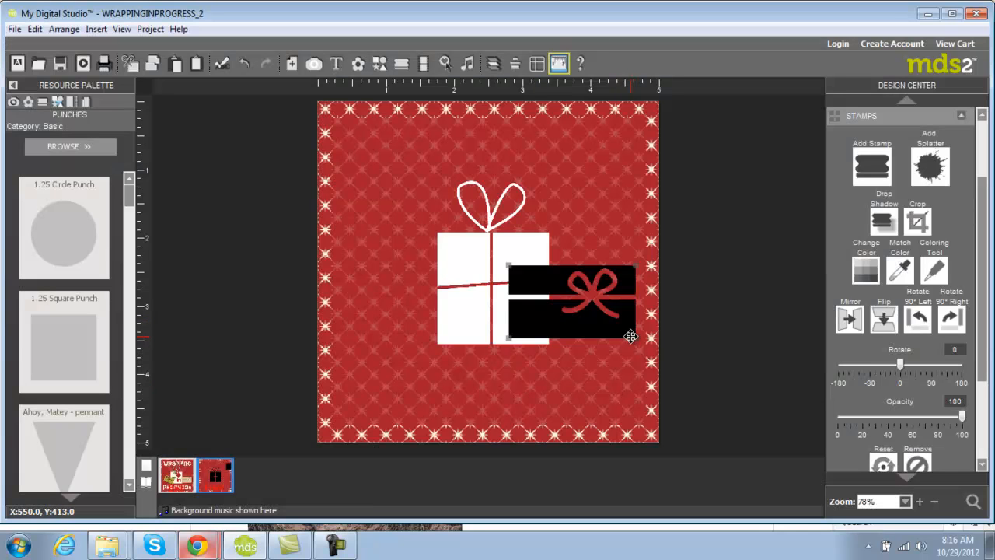
mouse_move(635, 339)
mouse_down()
mouse_move(599, 333)
mouse_move(642, 341)
mouse_up()
Recolor the small Owl Occasions gift stamp tan
click(866, 272)
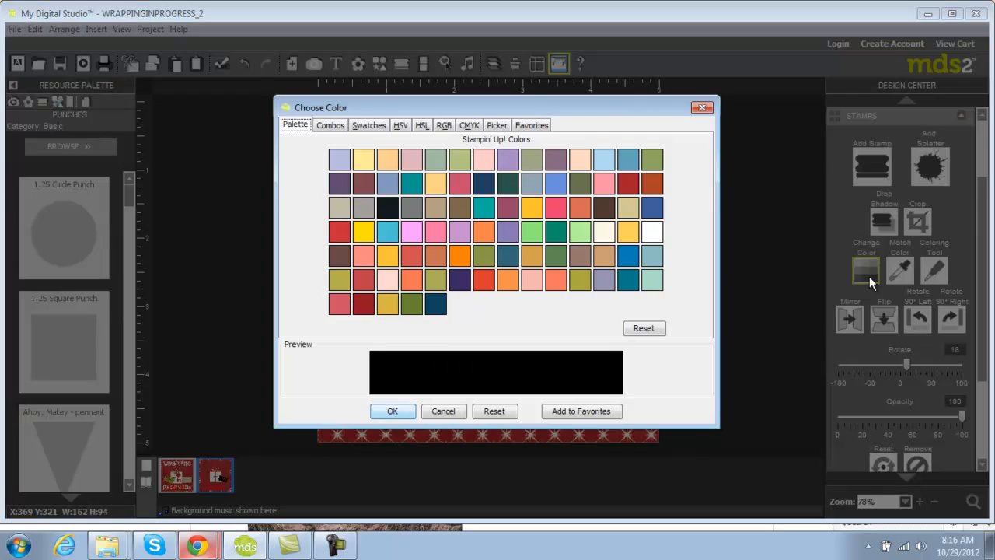
click(628, 210)
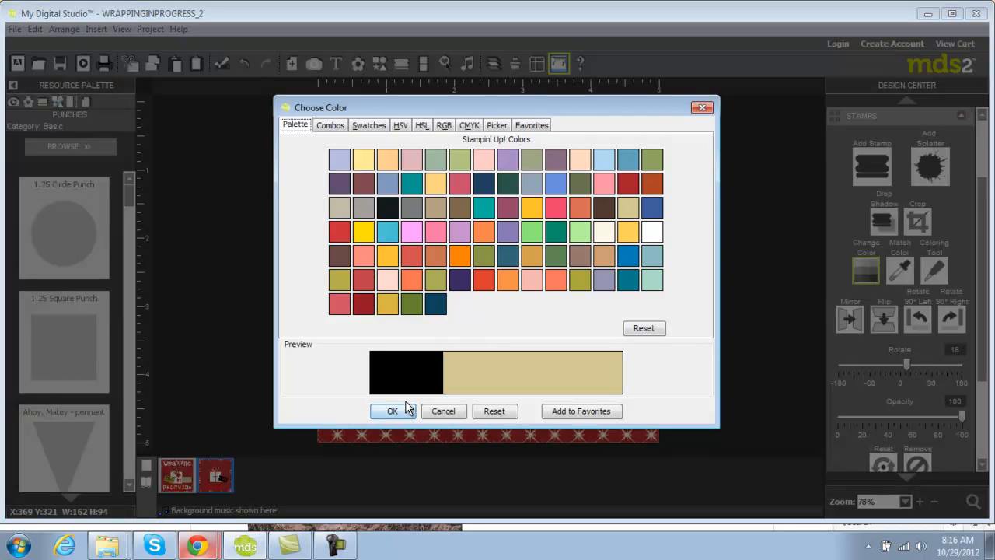
click(393, 411)
Duplicate the tan gift and move the copy to the left side of the white gift
right_click(544, 290)
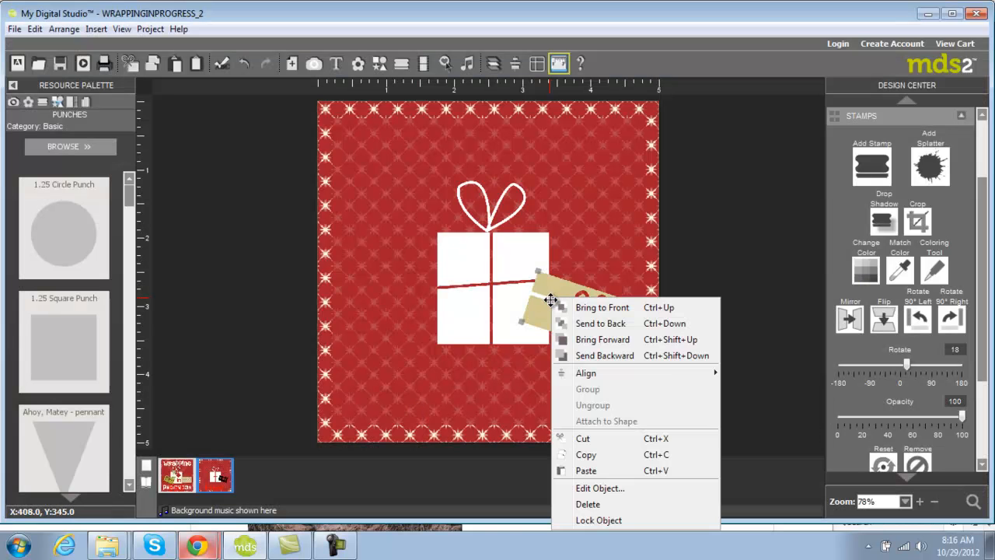
click(585, 455)
right_click(698, 323)
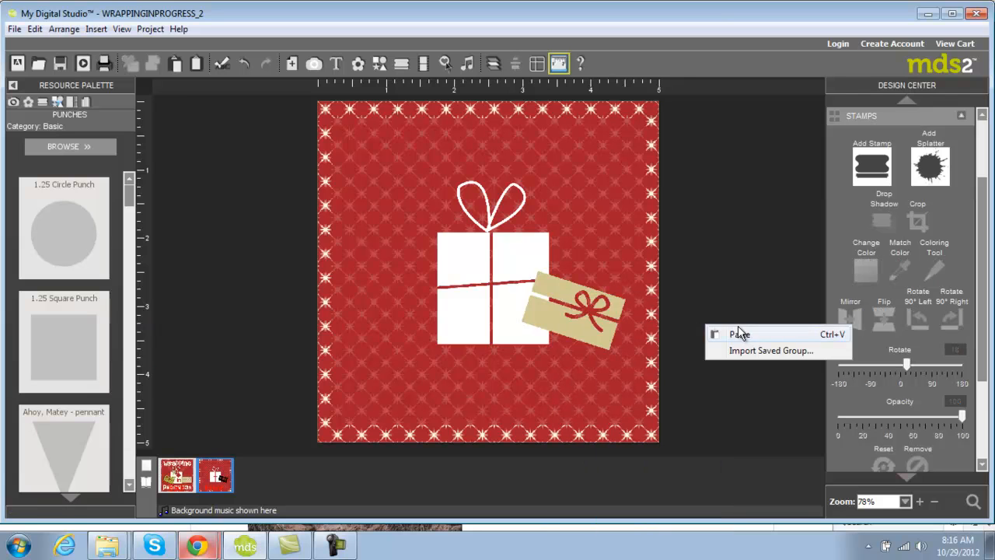
click(719, 333)
drag(544, 323, 423, 312)
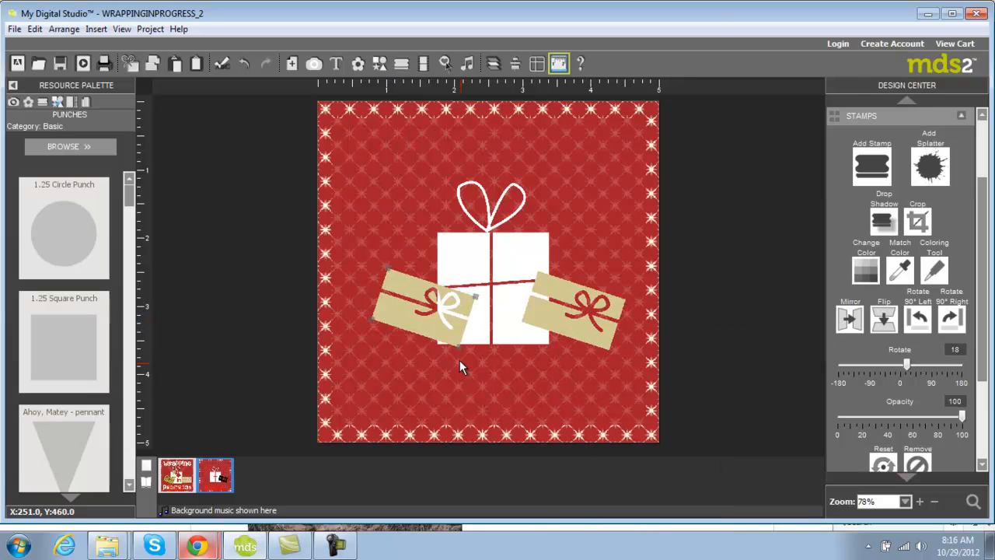
Mirror the copied gift so its bow and tilt face outward, and shift it slightly down and left
click(849, 318)
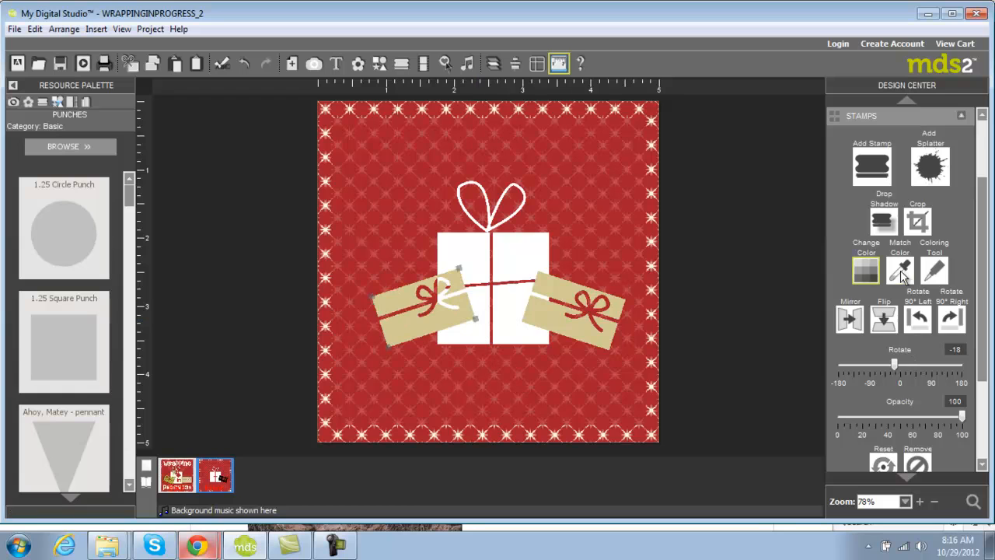
click(850, 318)
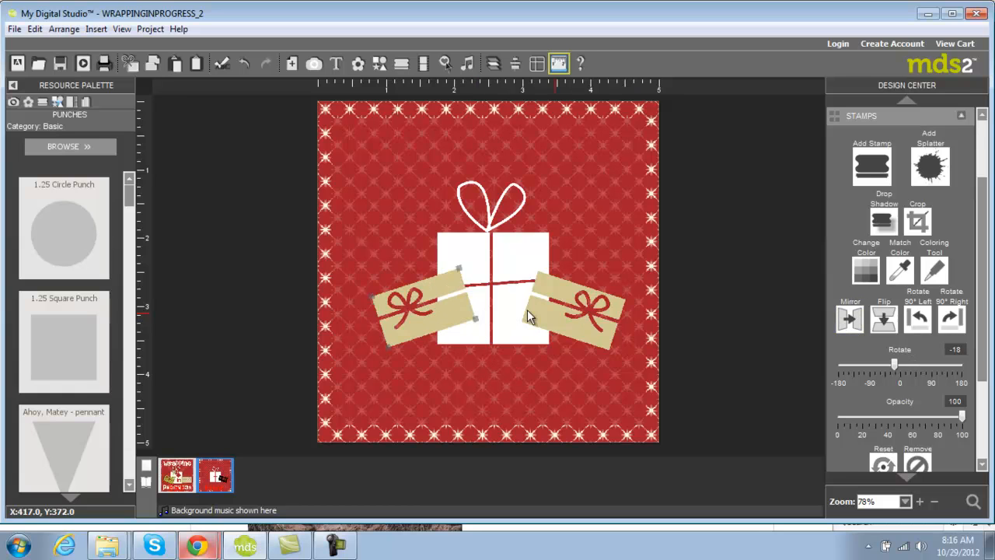
drag(456, 315, 448, 323)
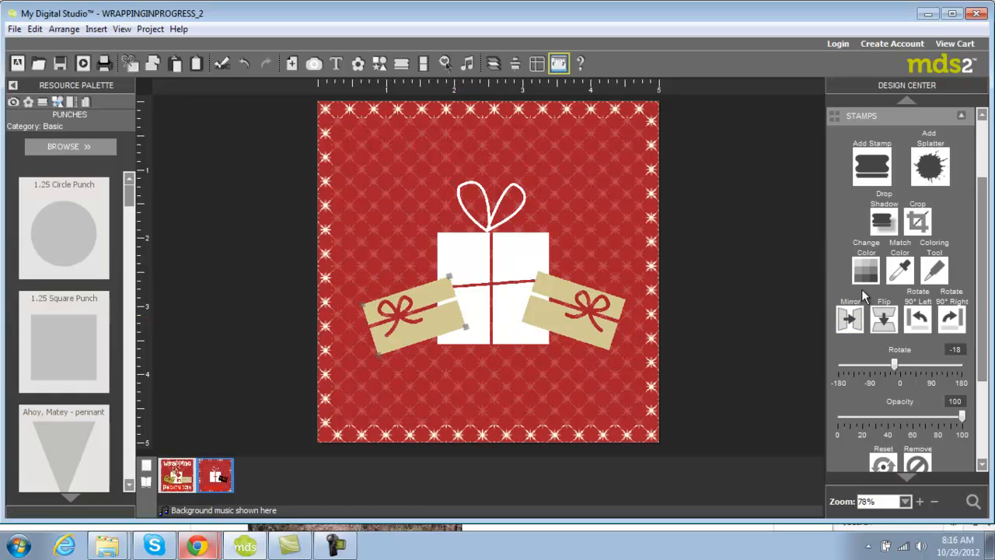
Recolor the mirrored gift on the white gift's left side olive green
click(866, 267)
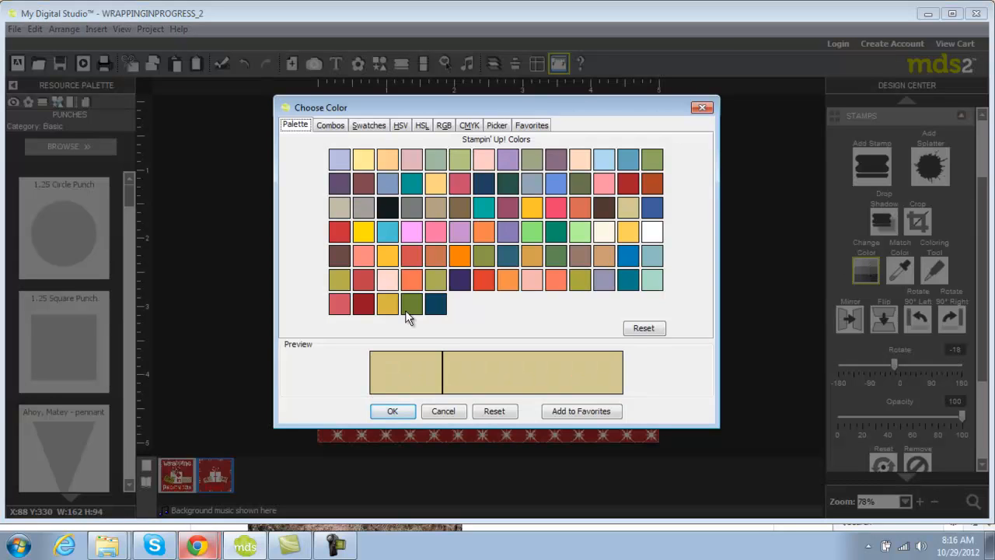
click(579, 279)
click(391, 412)
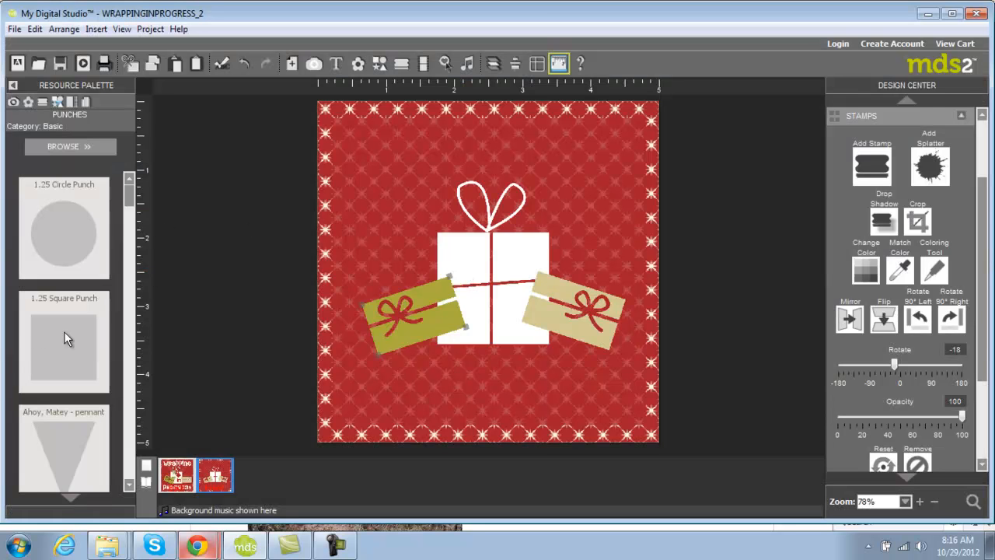
Cover the white gift's box with a 1.25 Square Punch sized about 179 × 182 and fill it with cream
drag(79, 332, 542, 278)
drag(491, 321, 496, 339)
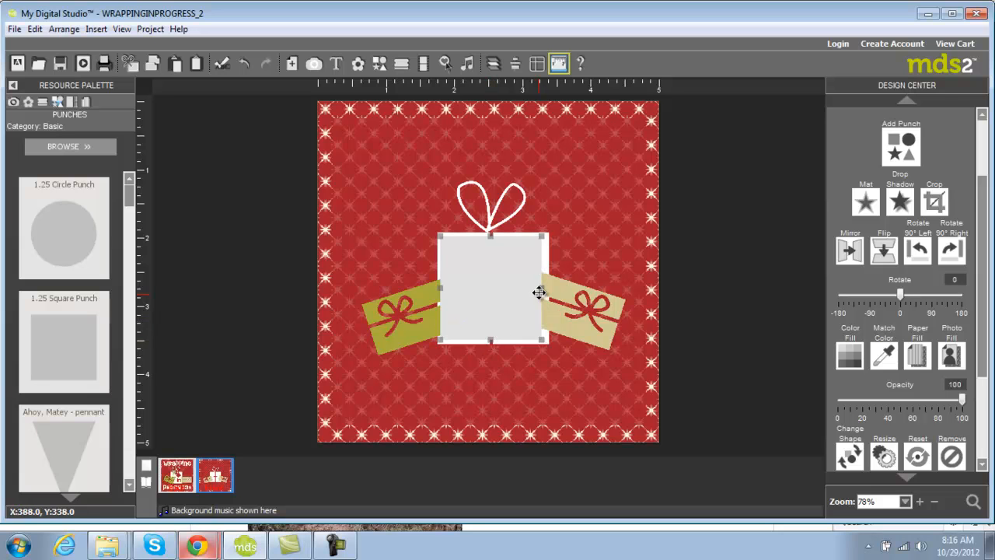
click(855, 354)
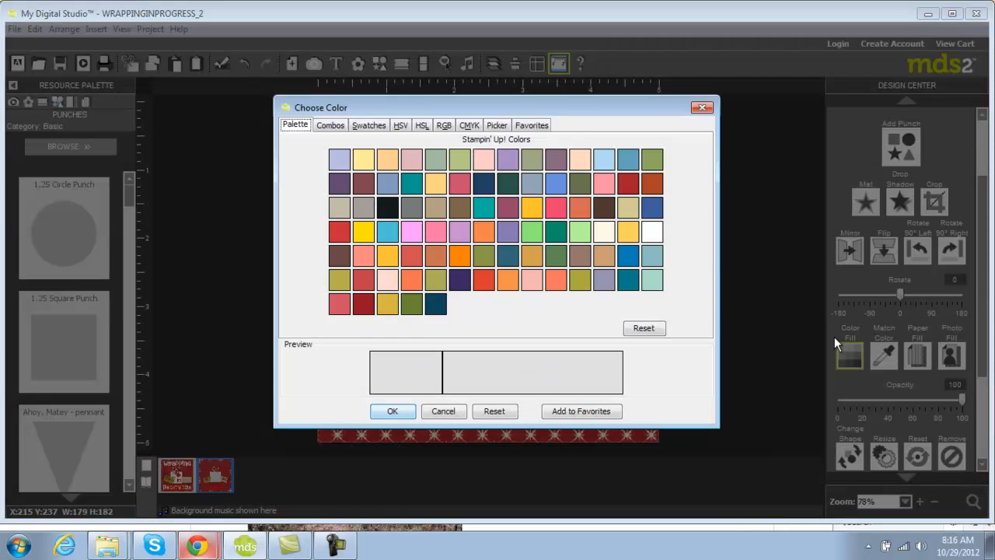
click(604, 232)
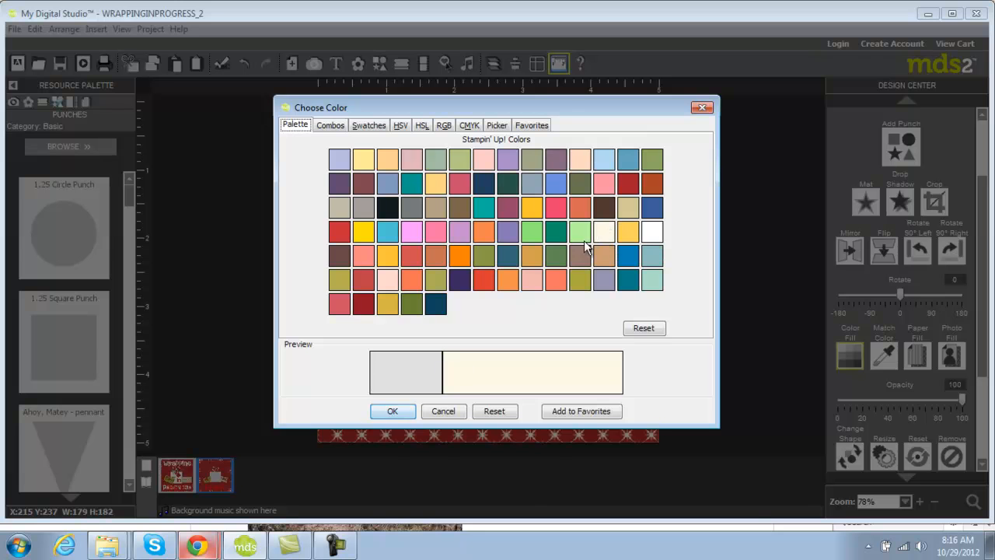
click(411, 412)
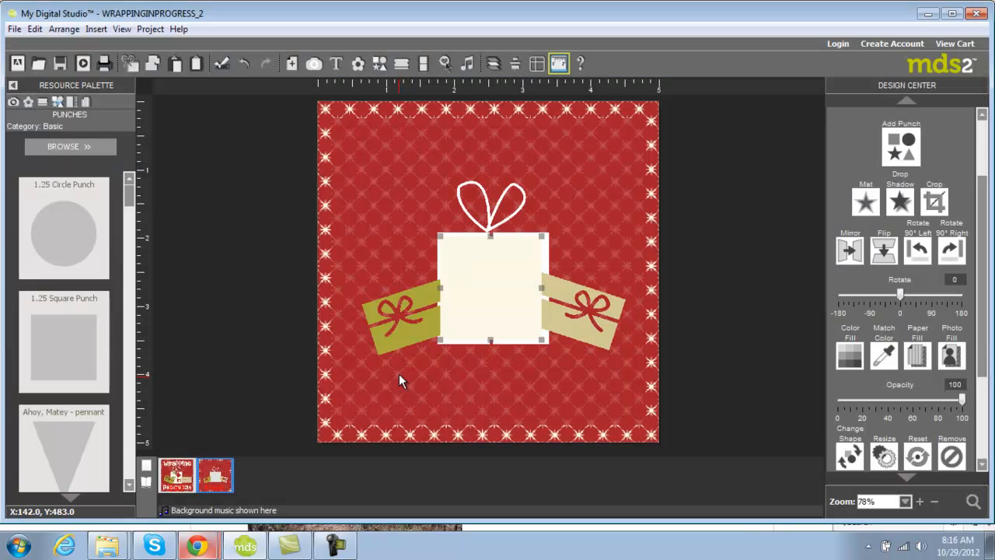
Move the cream square behind the gift stamps in the object layer order
click(495, 67)
click(515, 84)
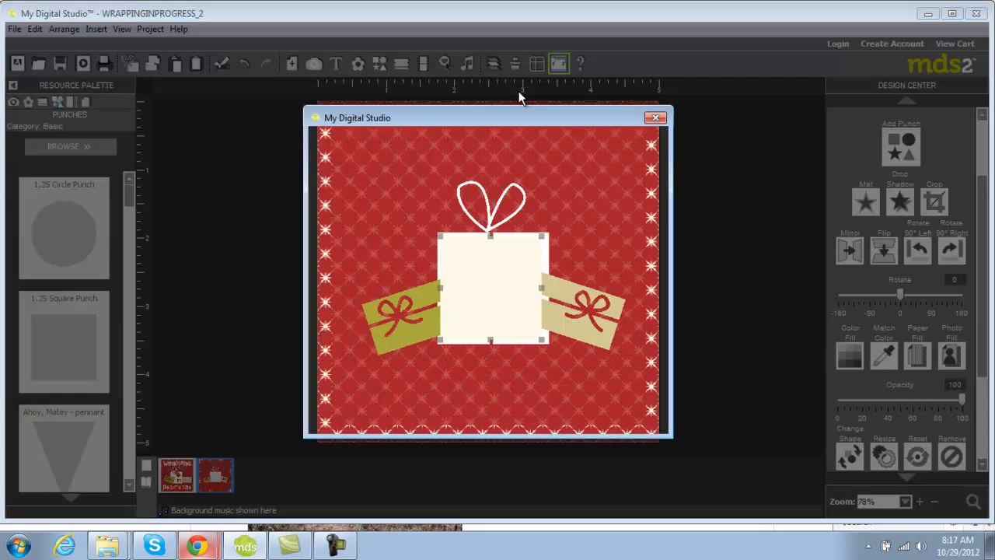
drag(369, 211, 384, 247)
click(642, 417)
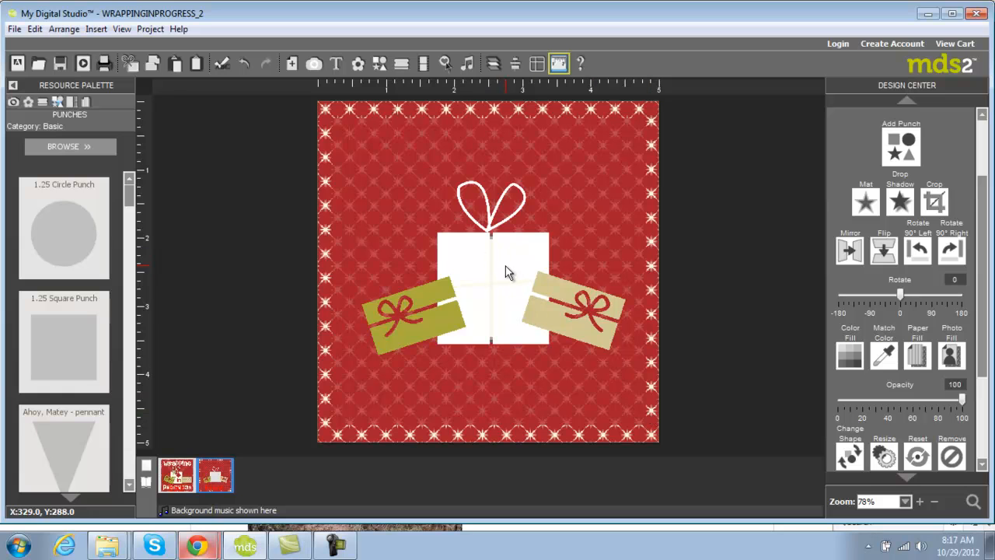
Cover the olive gift with a 1.25 Square Punch resized to fit and rotated -17 degrees, and fill it with dark red
click(507, 277)
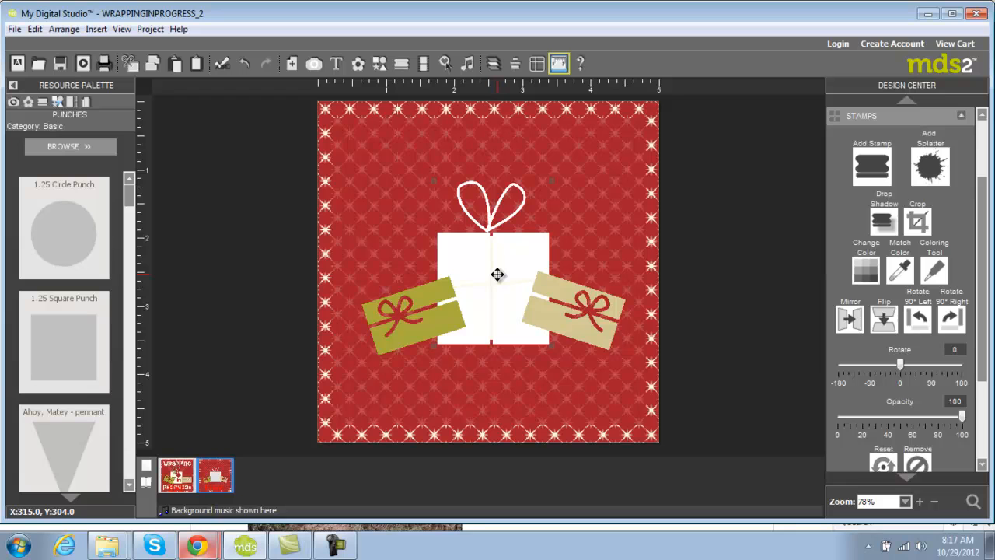
click(416, 318)
drag(54, 331, 435, 333)
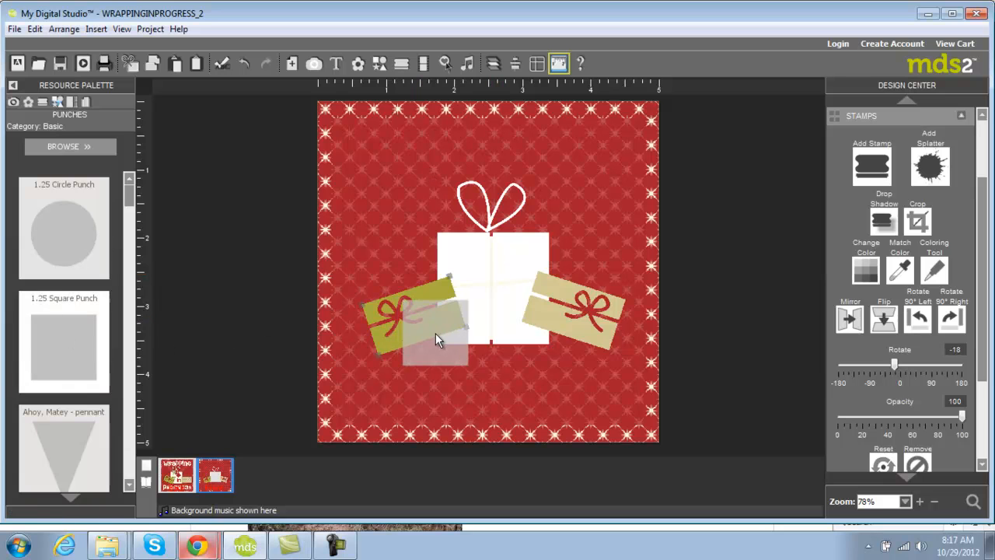
drag(439, 291, 440, 325)
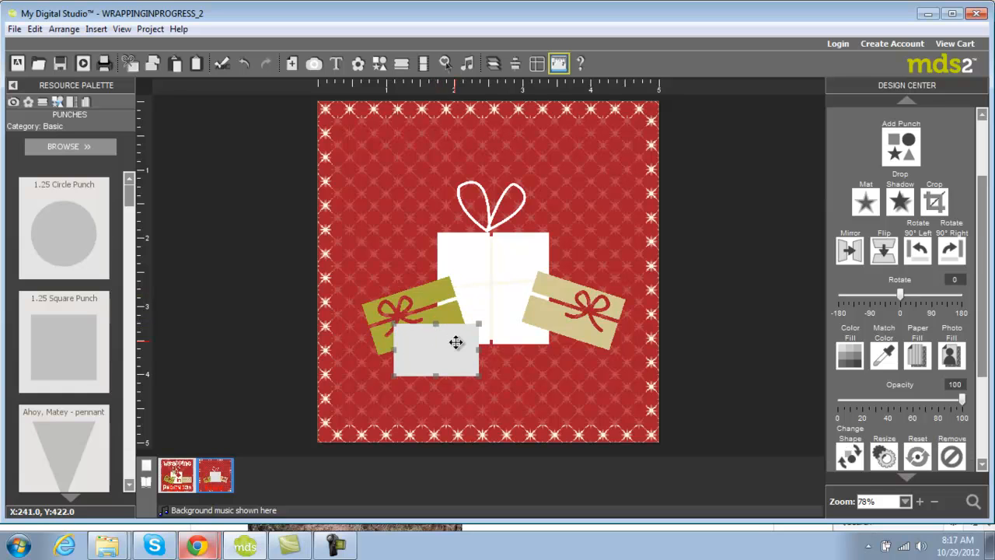
drag(481, 374, 454, 312)
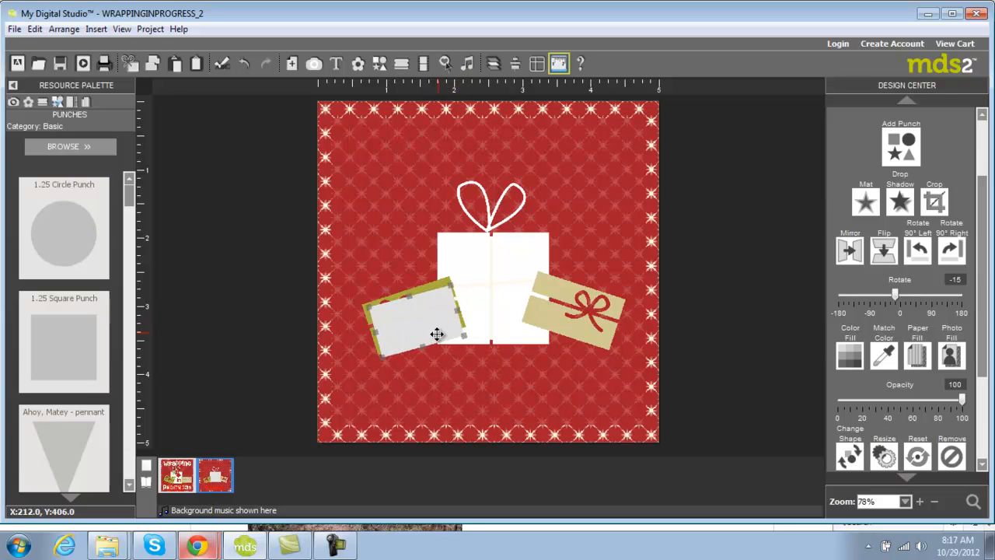
drag(424, 346, 431, 325)
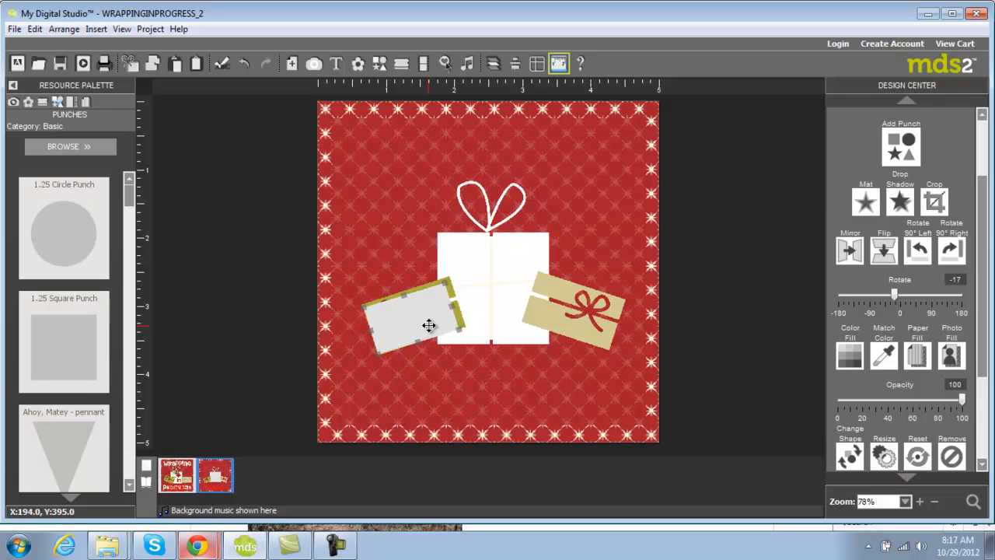
drag(456, 303, 464, 305)
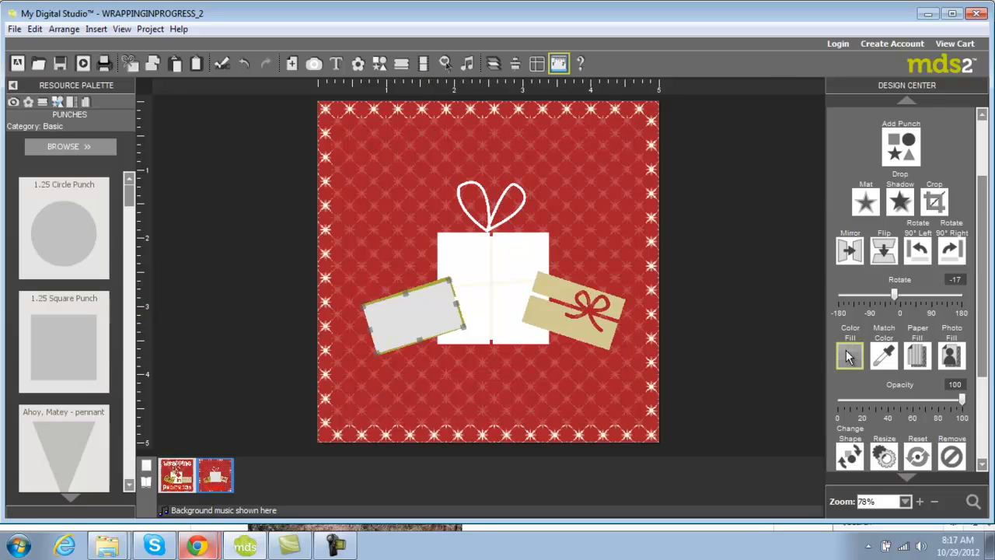
click(849, 354)
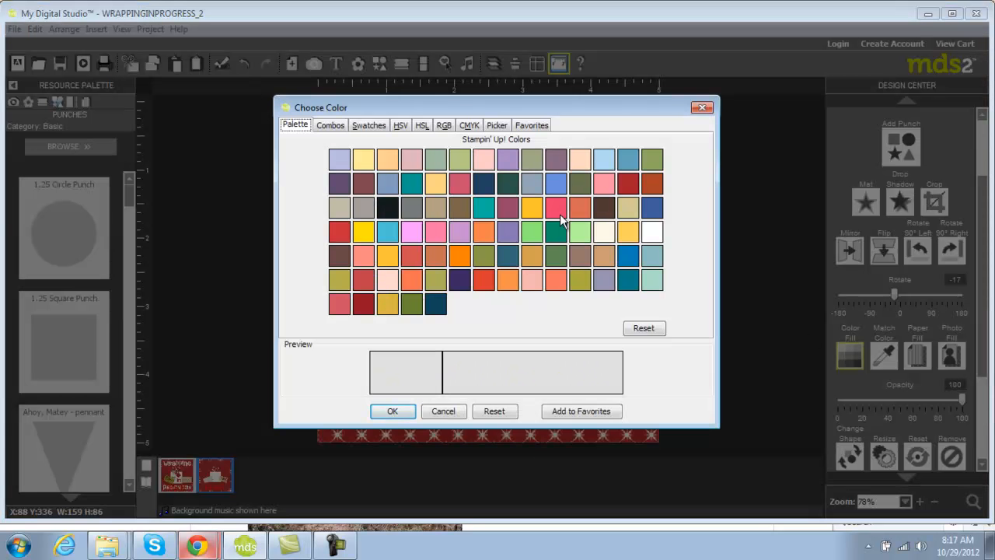
click(626, 182)
click(391, 410)
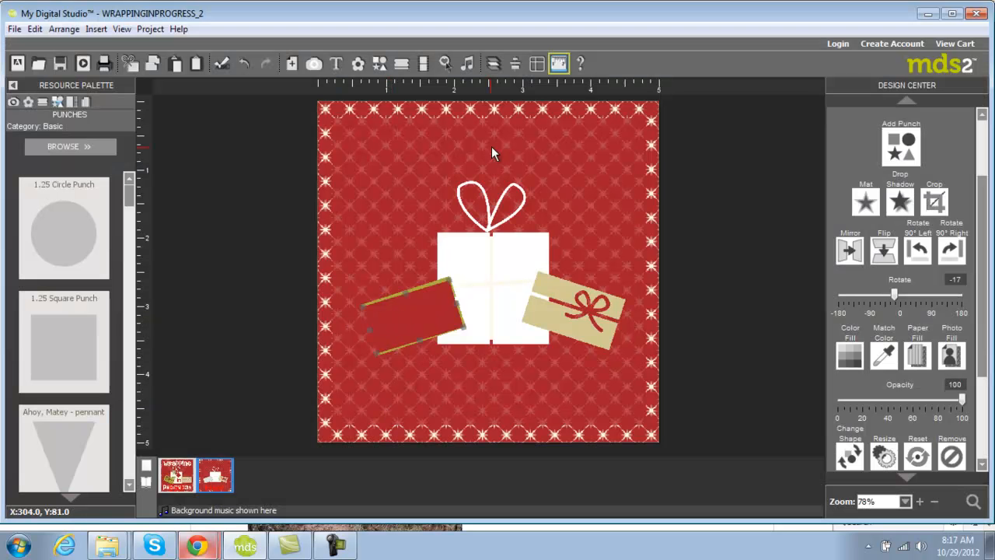
Move the red punch behind both Owl Occasions gift stamps, directly above the Merry Winter gift stamp in the layer order
click(499, 69)
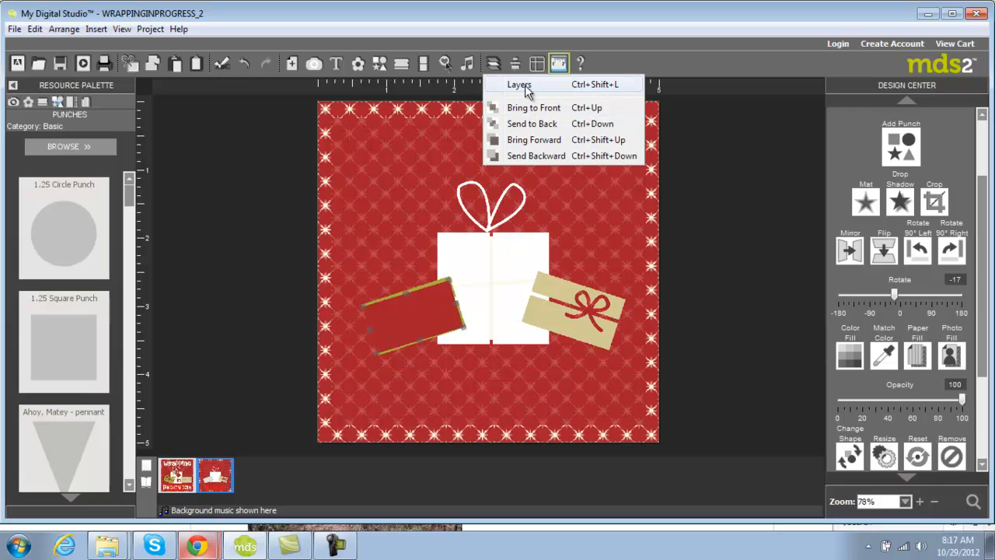
click(520, 85)
drag(404, 205, 409, 241)
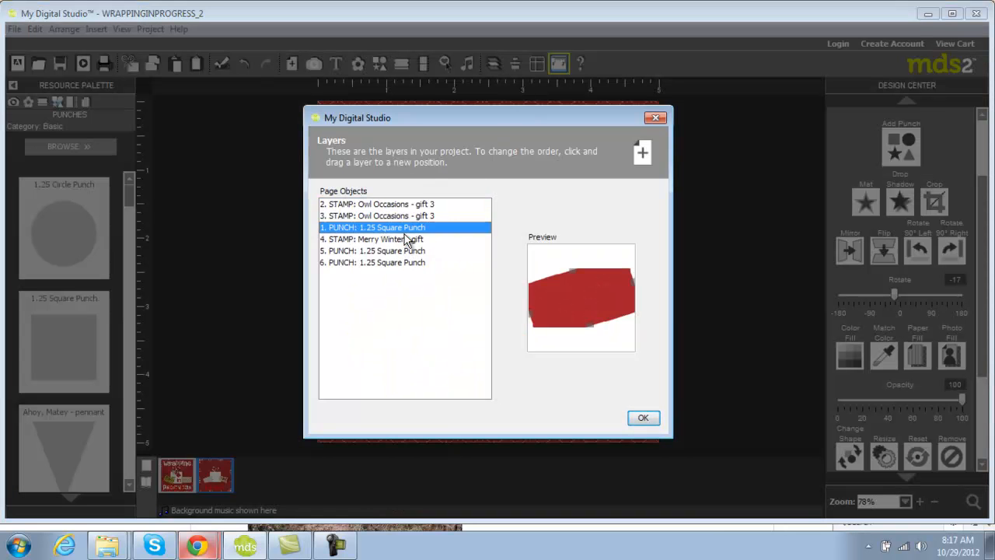
click(641, 418)
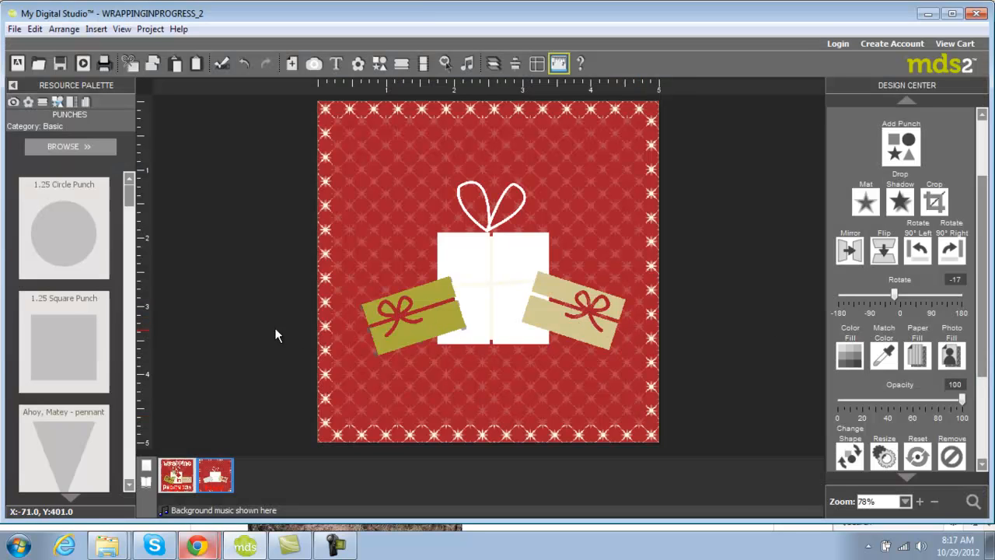
Cover the tan gift with a 1.25 Square Punch resized to fit and rotated 16 degrees, and fill it with olive green
drag(73, 327, 548, 325)
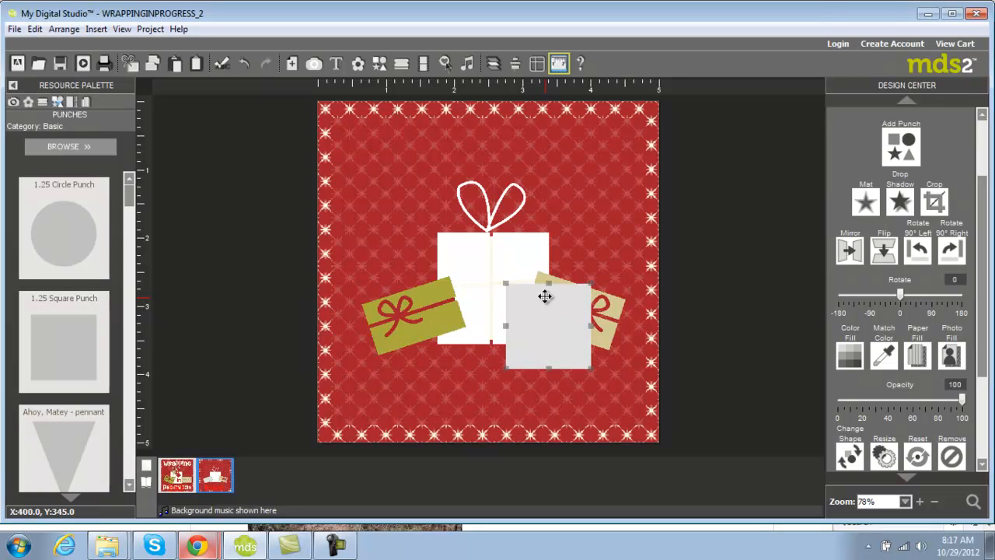
drag(550, 282, 544, 333)
drag(589, 364, 581, 288)
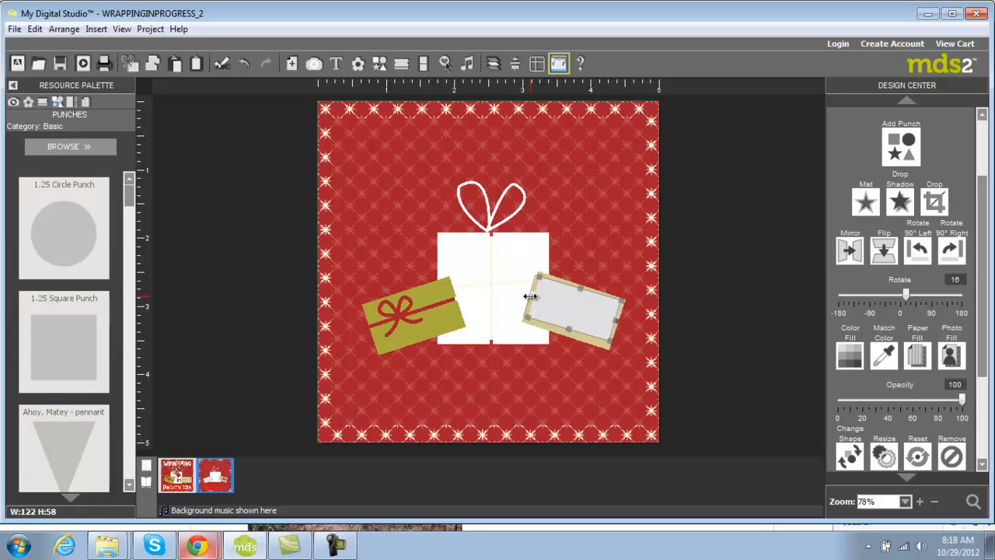
click(851, 359)
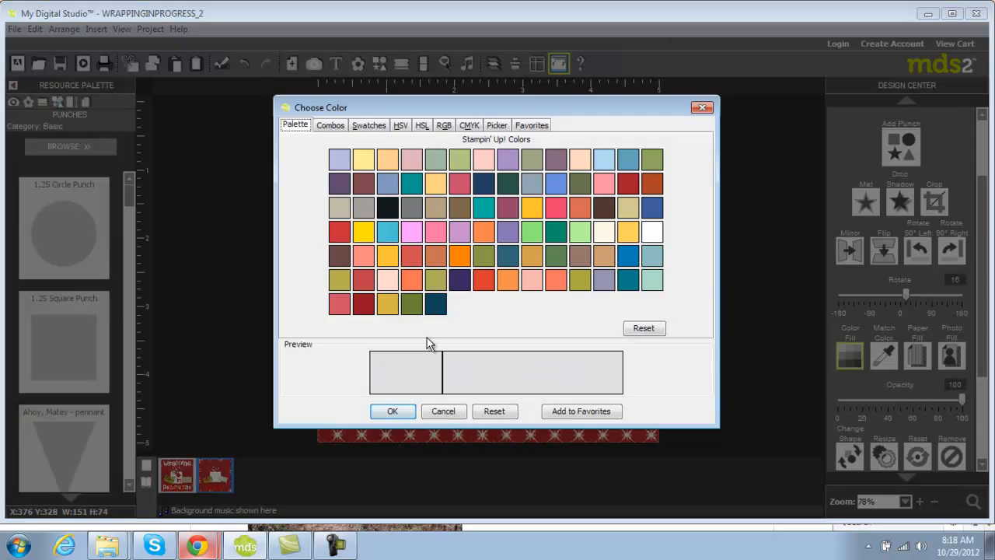
click(588, 279)
click(395, 410)
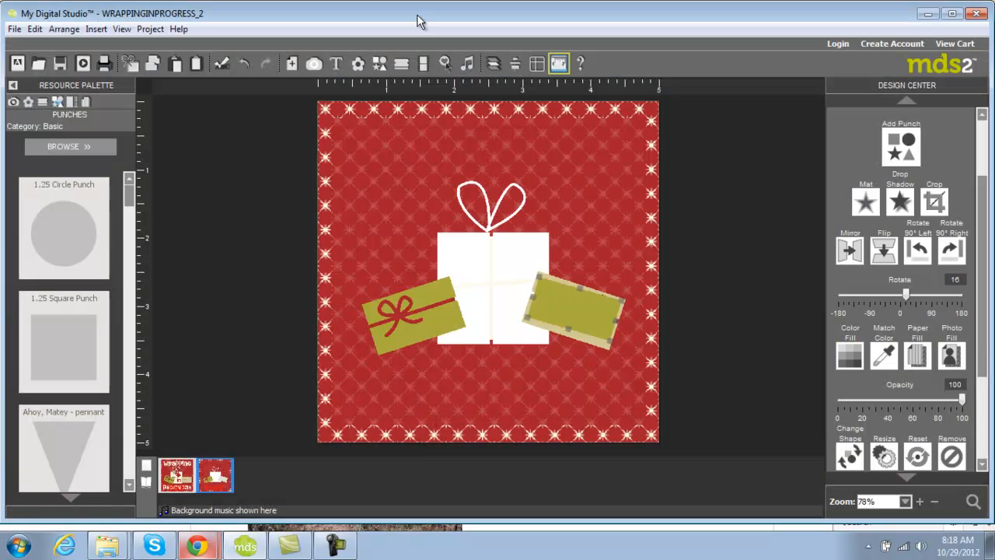
Move the olive green punch one place down the layer order, below the first Owl Occasions gift stamp
click(493, 65)
click(514, 84)
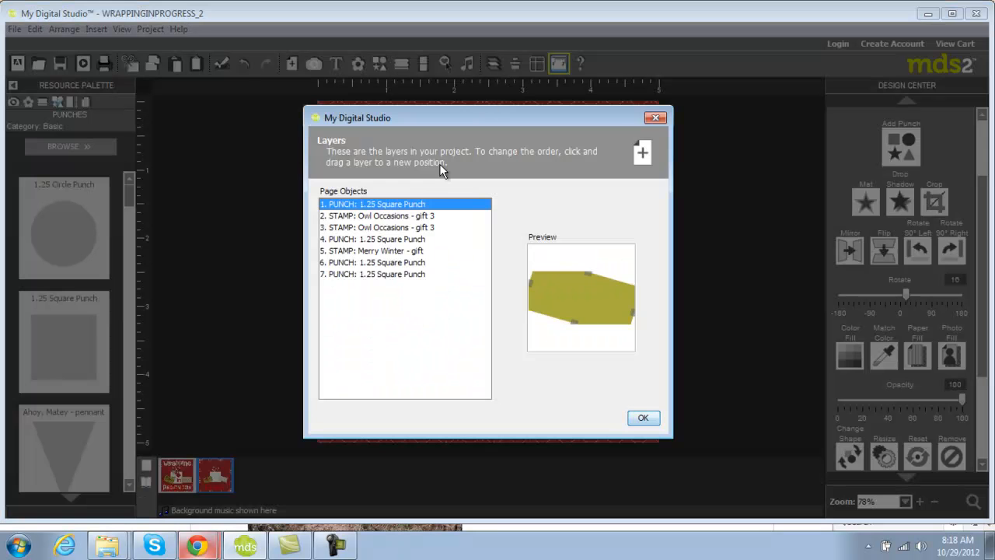
mouse_move(412, 203)
mouse_down()
mouse_move(423, 234)
mouse_move(420, 217)
mouse_up()
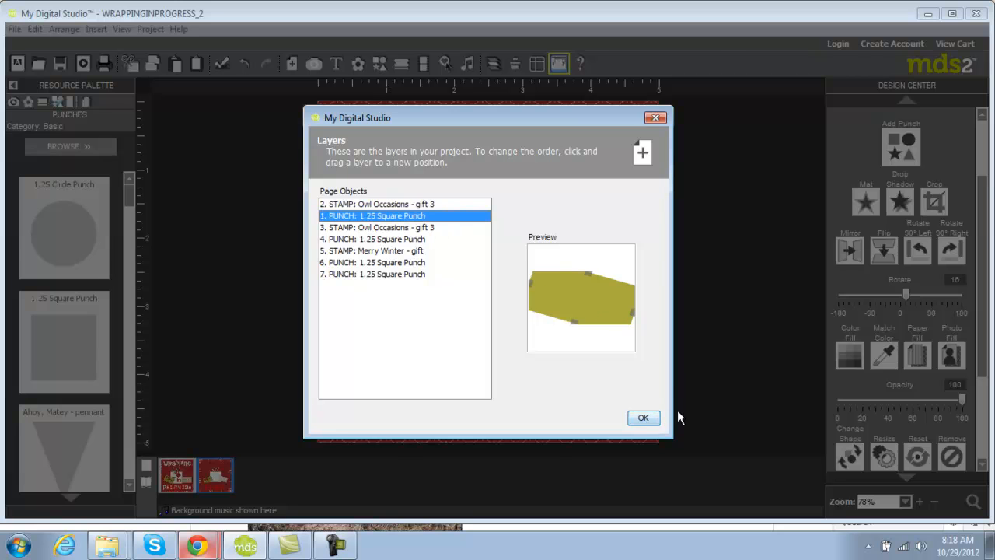
click(644, 418)
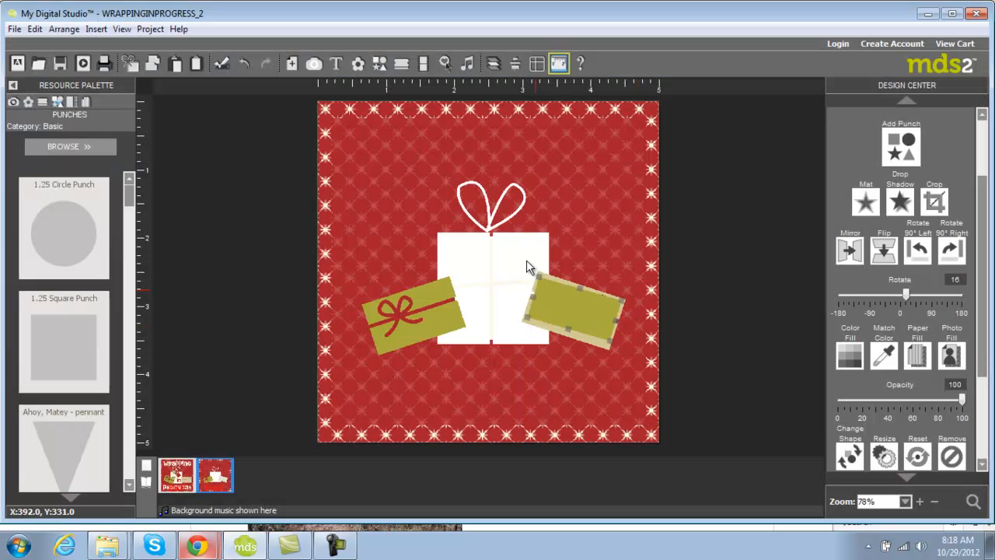
Examine the previews of the upper page objects in the layer list to identify each gift stamp and punch
click(494, 65)
click(517, 84)
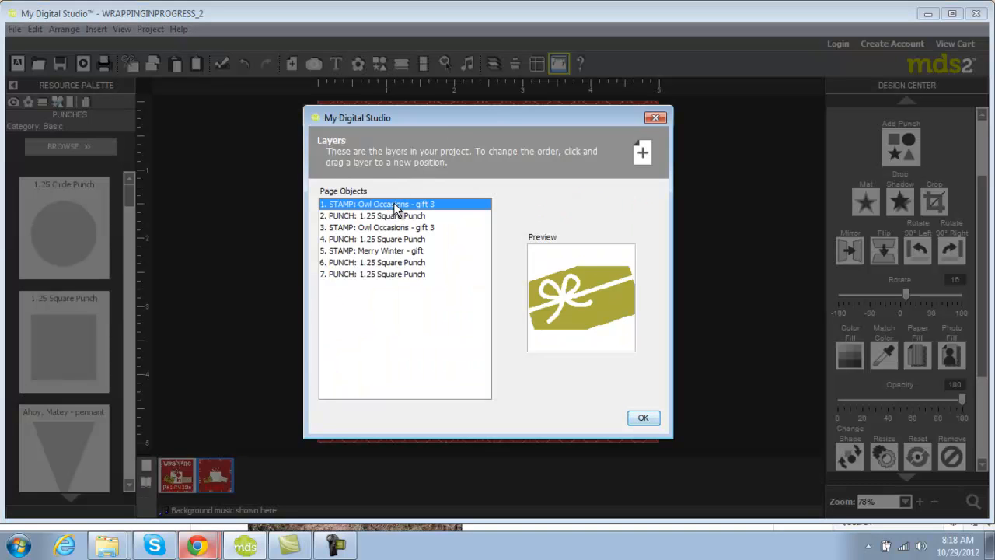
click(391, 217)
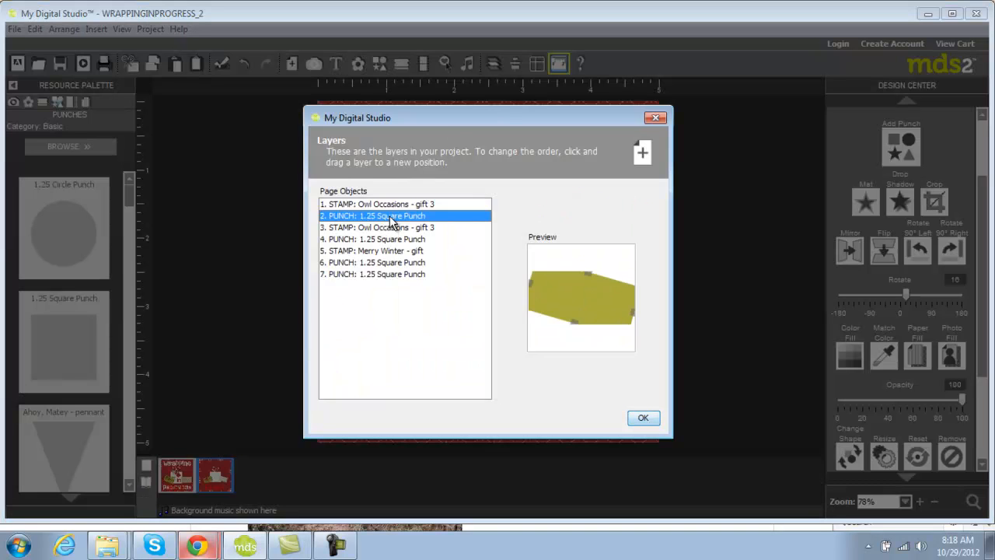
click(394, 228)
click(391, 239)
click(388, 229)
click(388, 217)
click(642, 419)
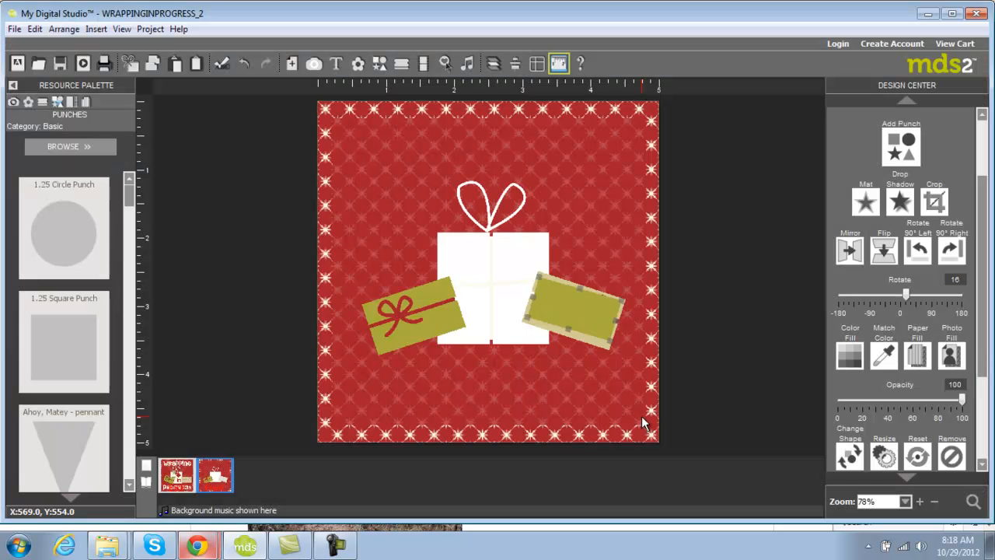
Move the olive green punch behind the tan gift stamp in the layer order
click(492, 65)
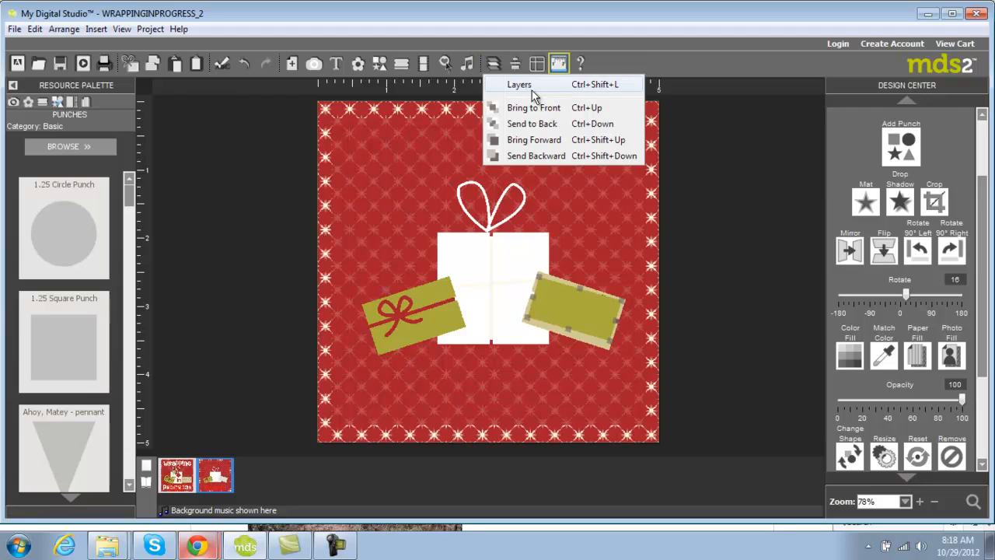
click(523, 83)
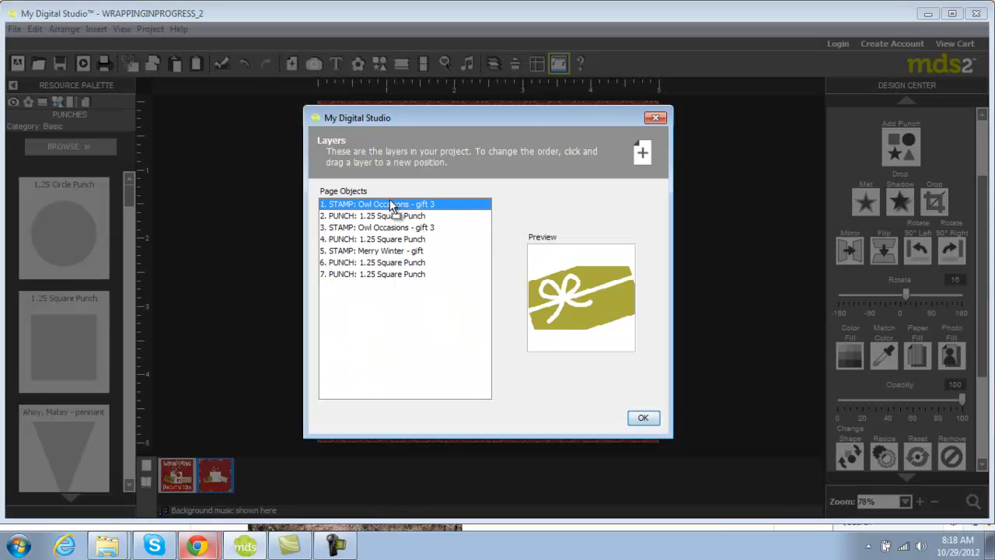
drag(389, 217, 385, 242)
click(642, 417)
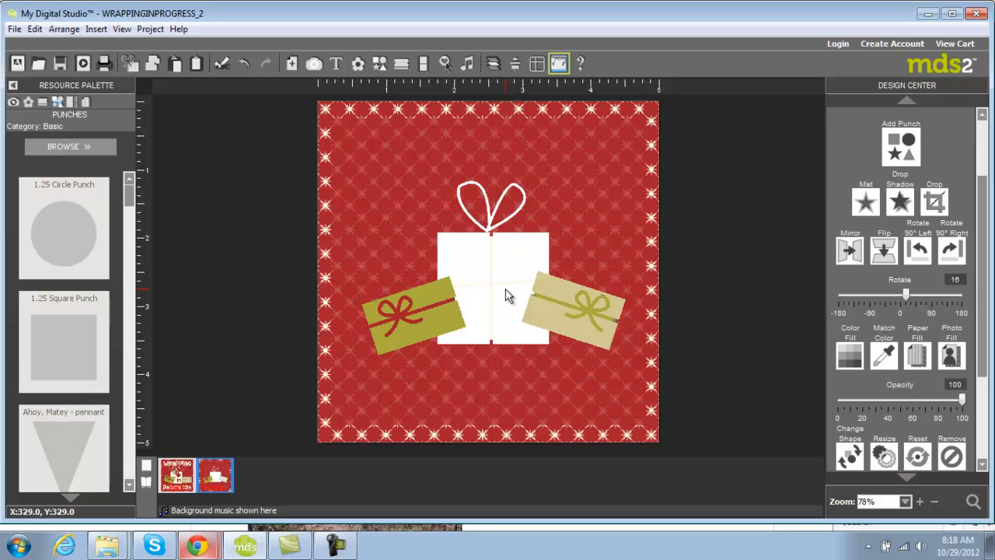
Add a text box about 394 × 101 across the page above the white gift and enter WRAPPING in it
scroll(987, 272, up, 5)
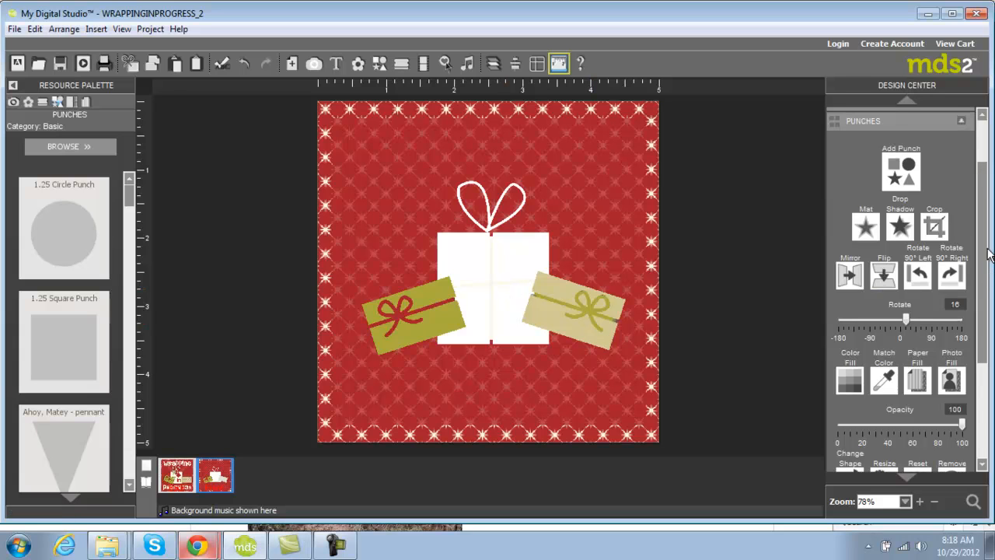
click(904, 128)
click(901, 169)
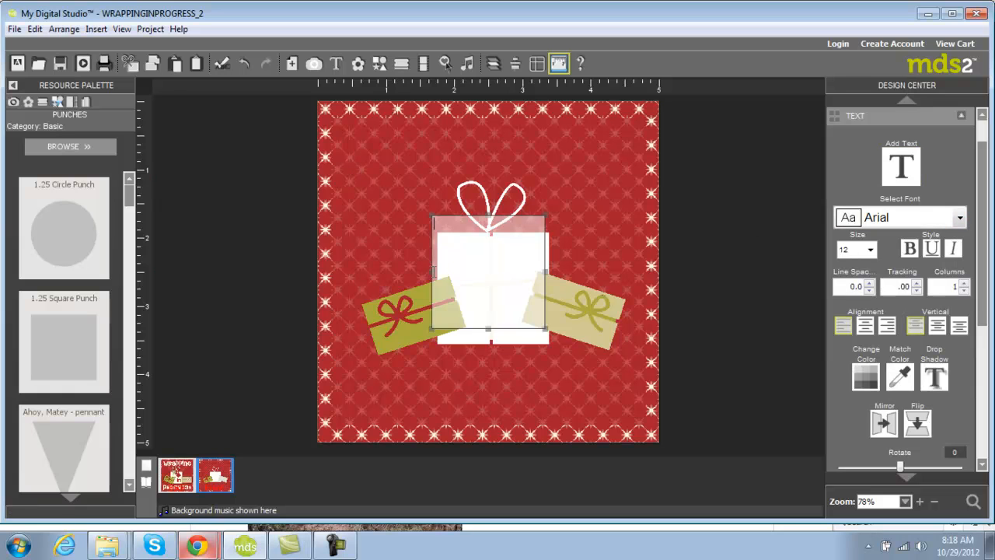
drag(433, 271, 344, 264)
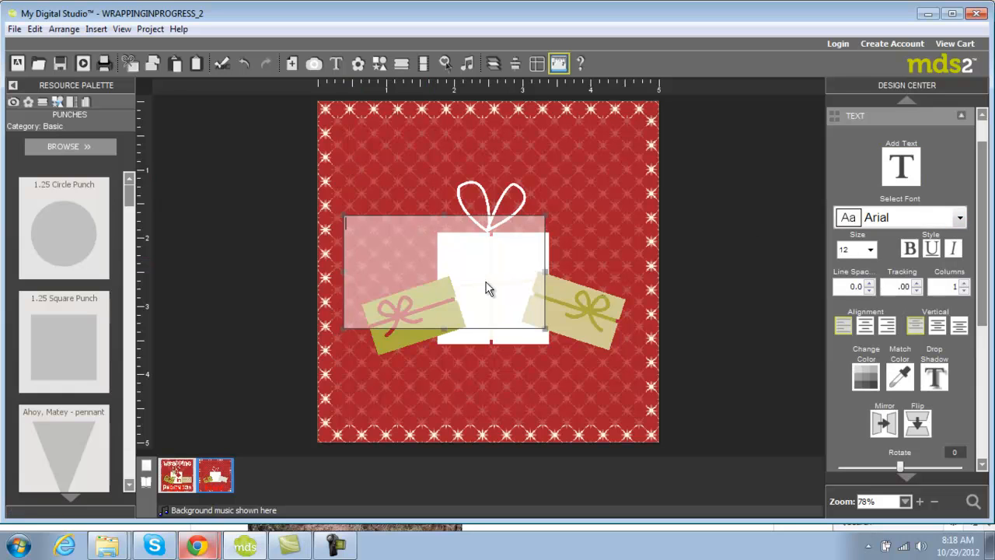
drag(547, 280, 631, 270)
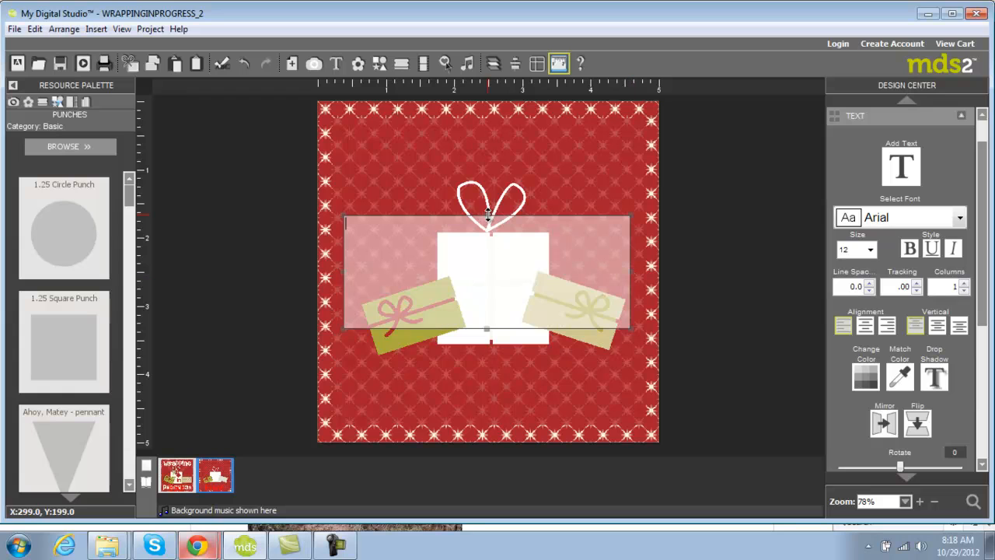
drag(488, 216, 488, 133)
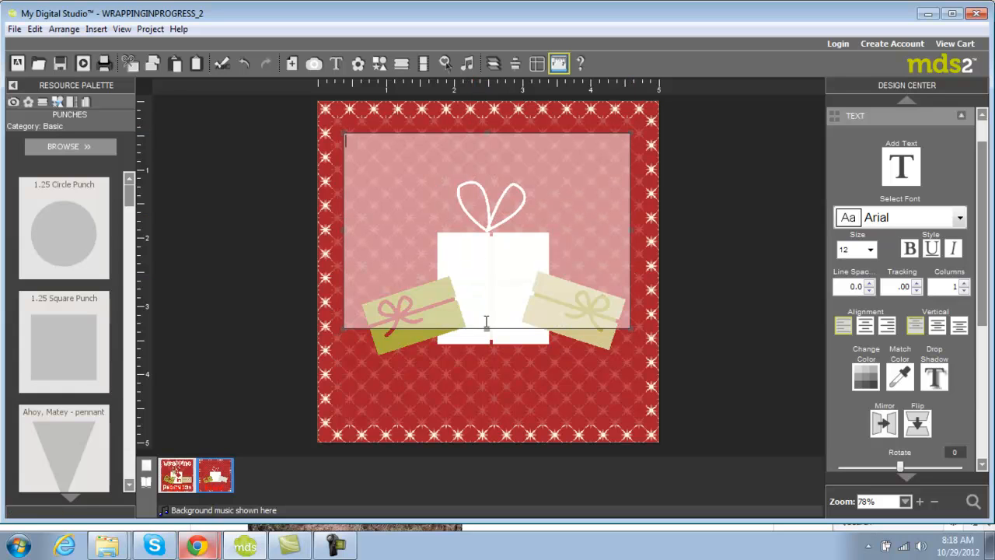
drag(488, 330, 476, 198)
drag(486, 131, 486, 124)
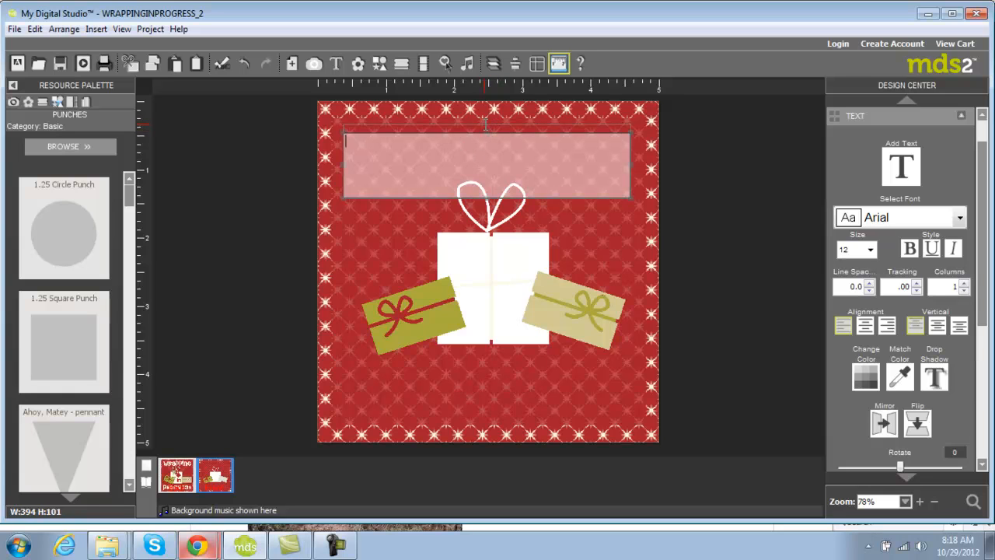
click(959, 219)
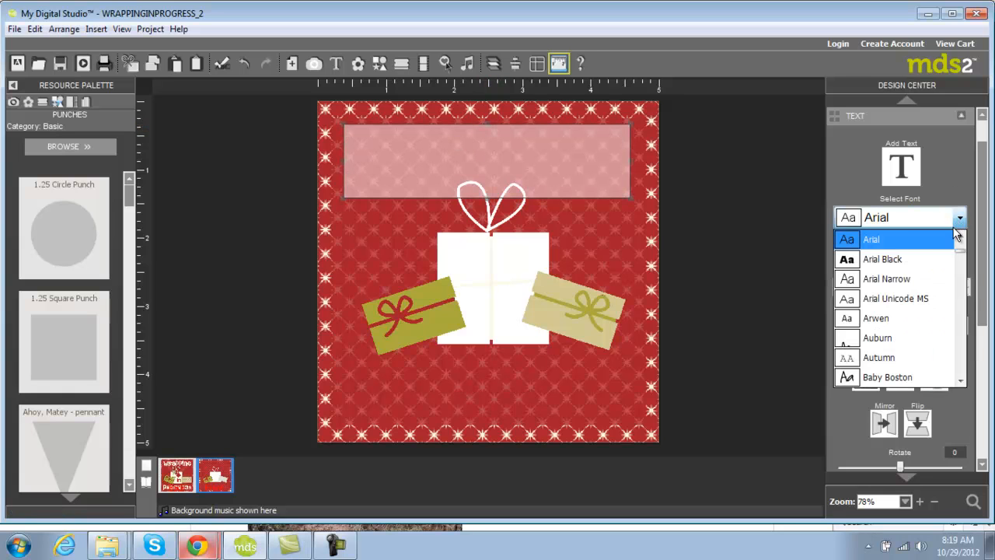
click(466, 148)
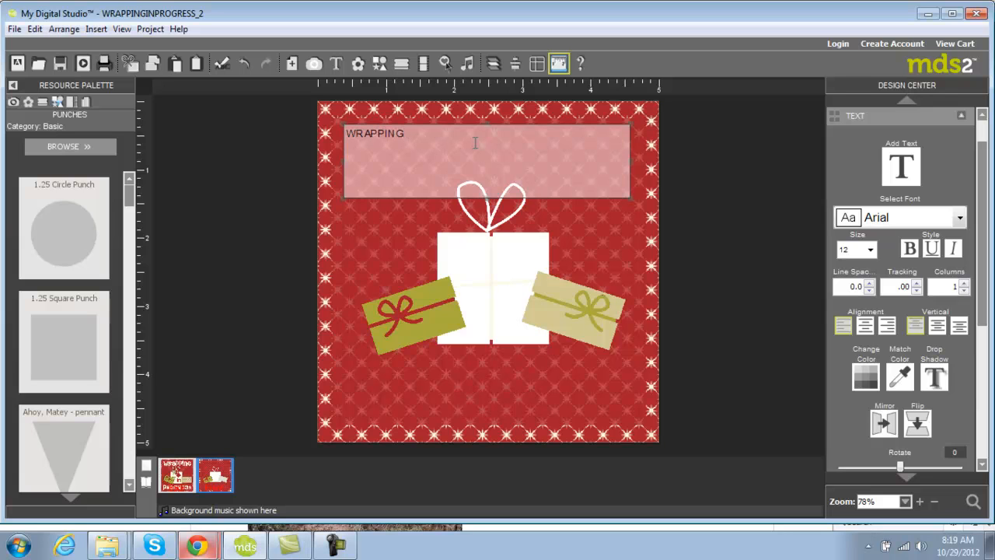
Set the font of the WRAPPING text to Too Much Paper!
key(ctrl+a)
click(960, 219)
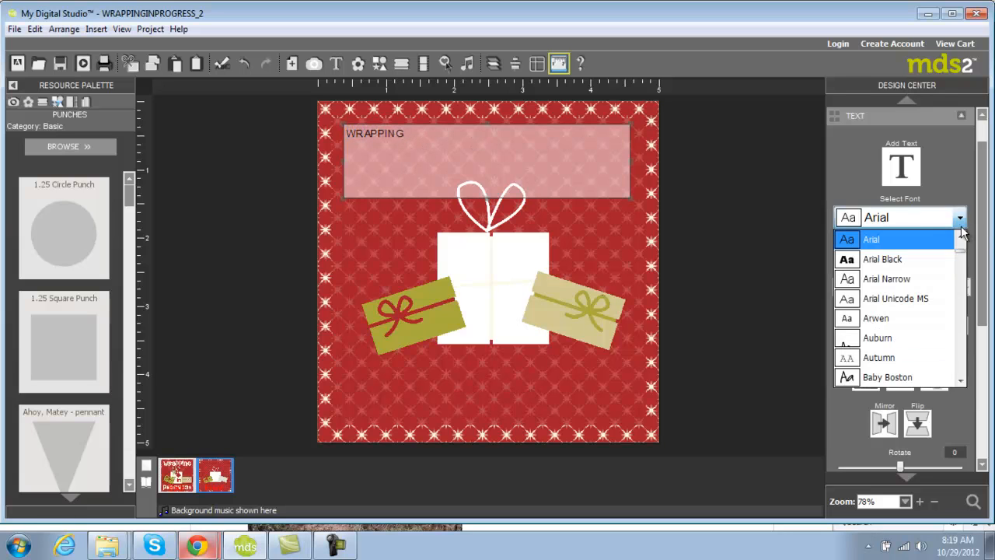
drag(963, 253, 973, 375)
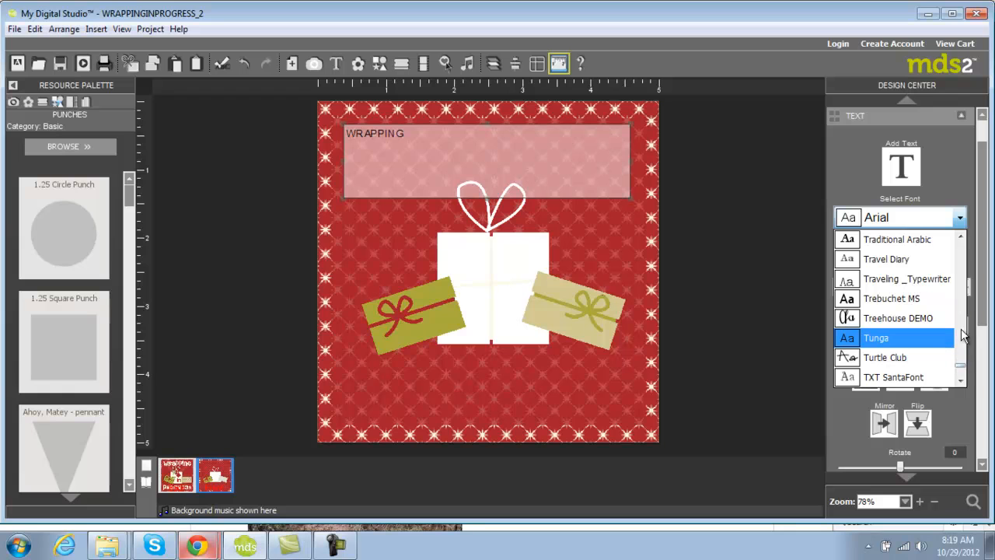
scroll(962, 310, up, 3)
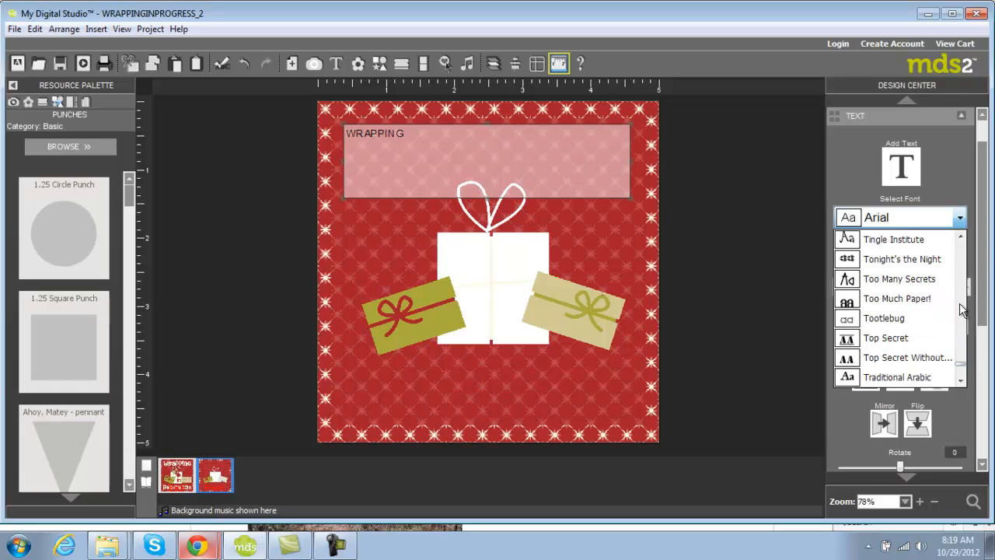
click(903, 294)
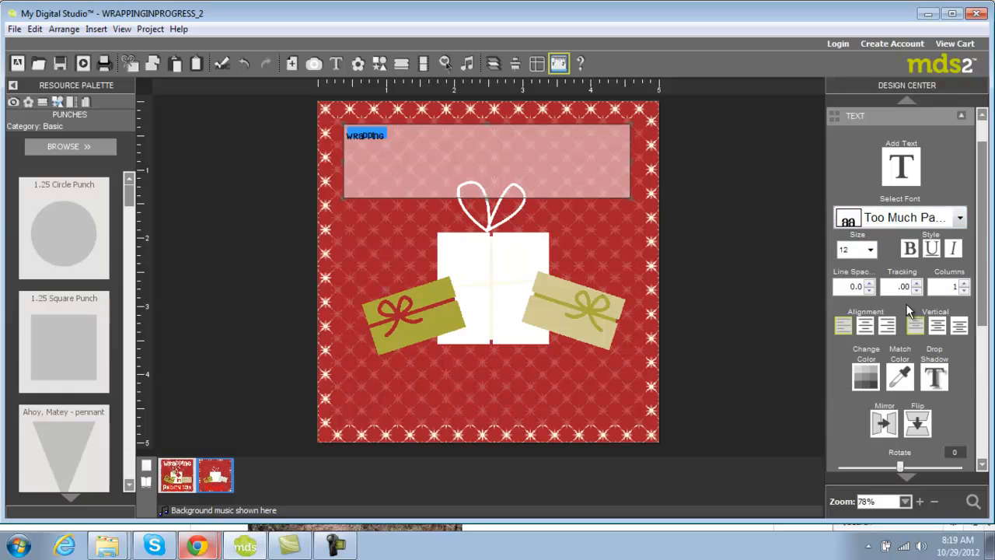
Set the WRAPPING text to size 72 and centre it horizontally in its box
click(872, 252)
drag(872, 294, 870, 331)
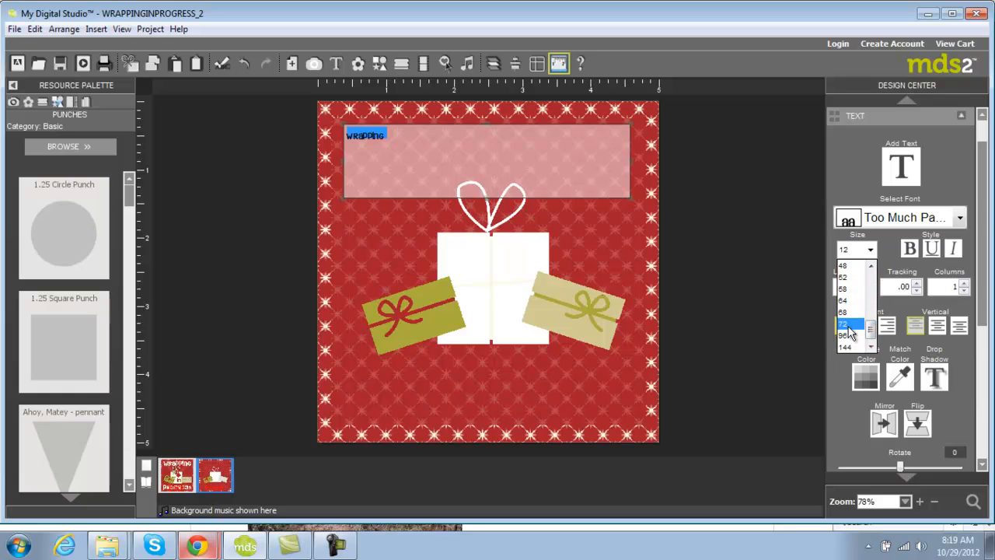
click(849, 325)
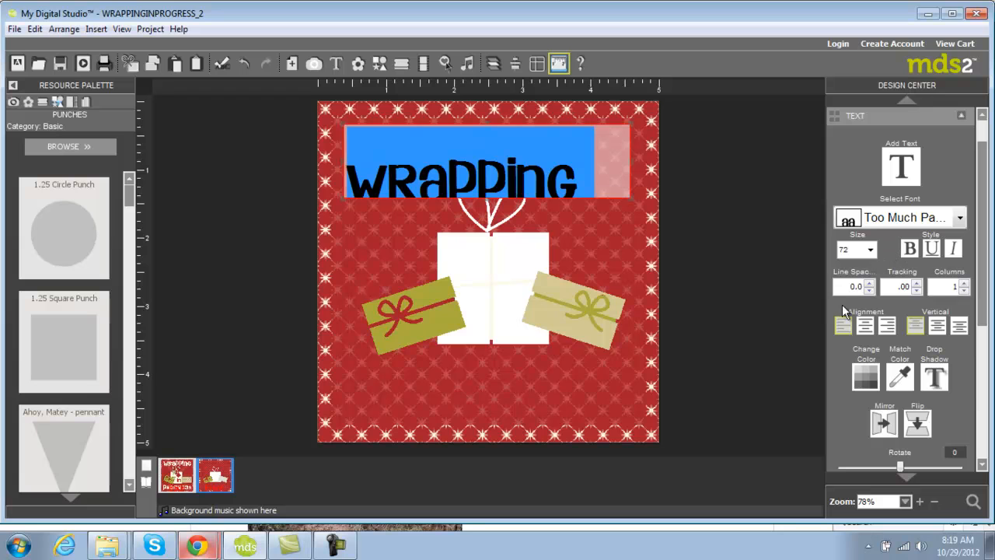
click(865, 325)
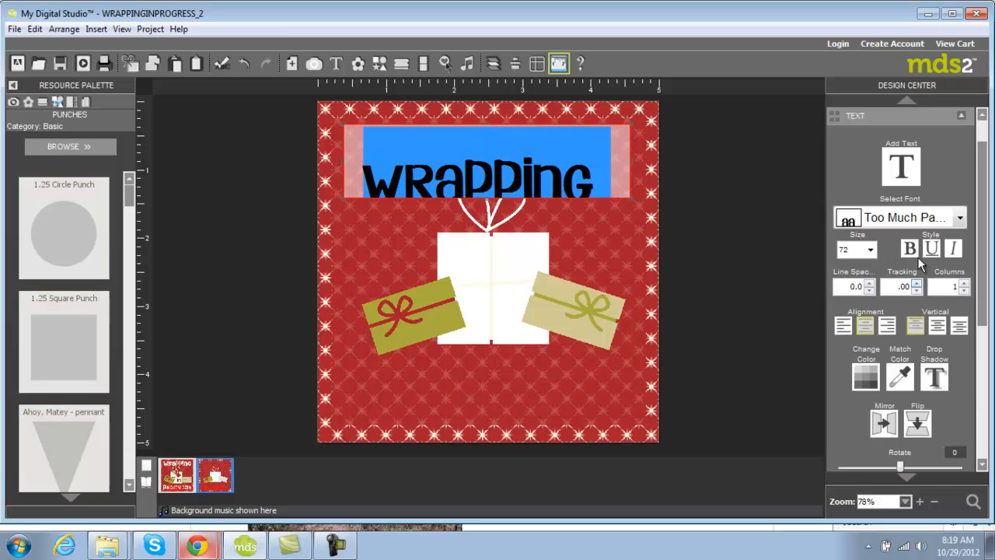
Color the WRAPPING text cream from the Stampin' Up! palette
click(864, 377)
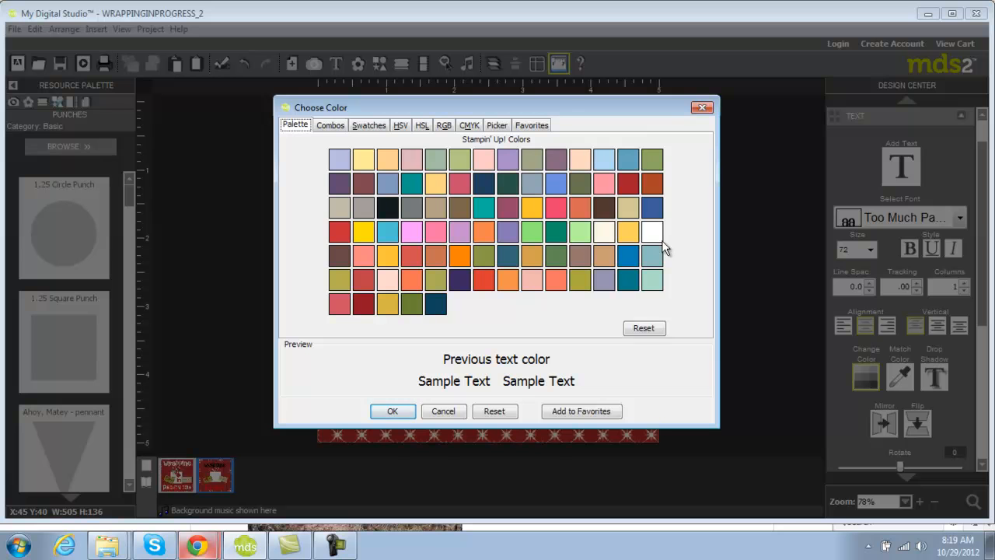
click(607, 235)
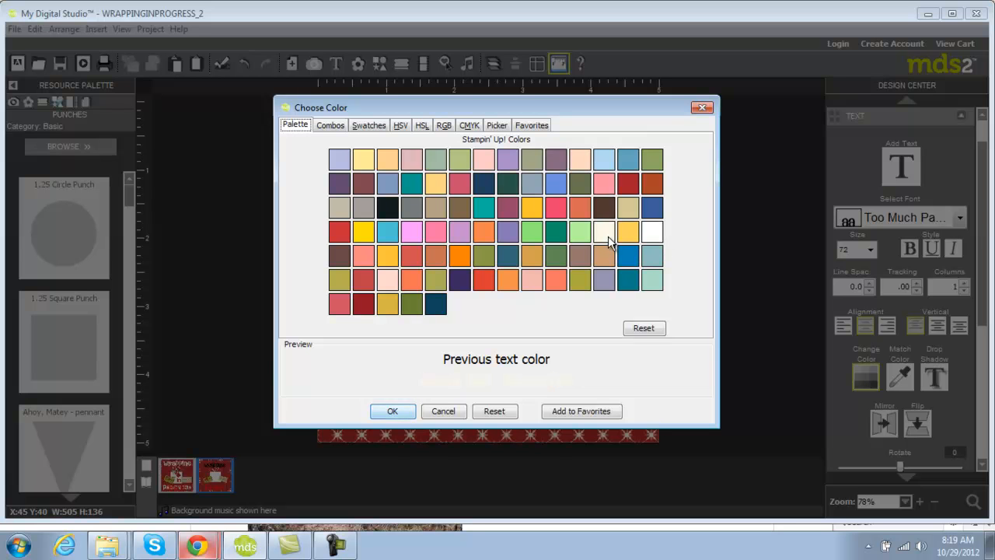
click(389, 412)
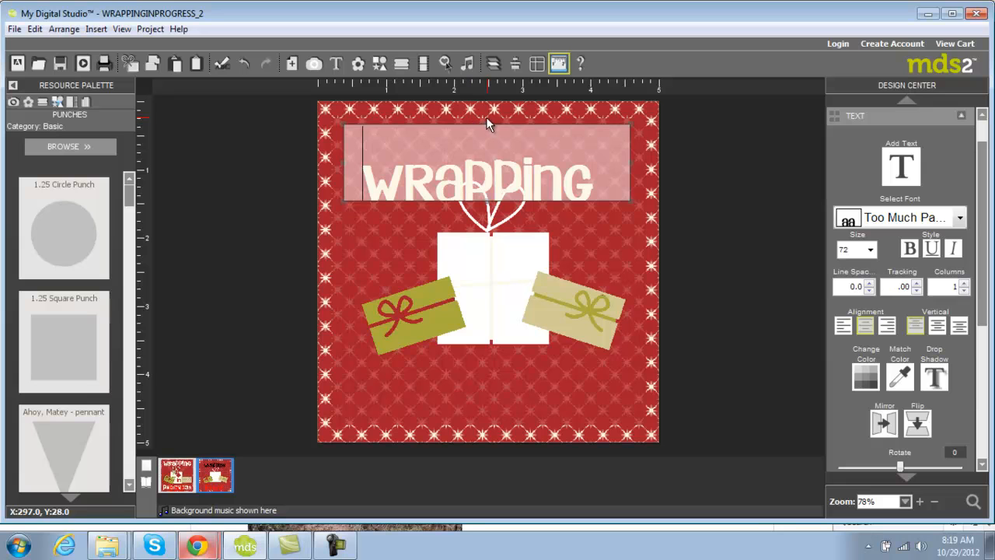
Increase the WRAPPING text box height to about 162 and move it up to about X 58, Y 7
drag(486, 202, 485, 216)
click(486, 160)
drag(486, 159, 491, 139)
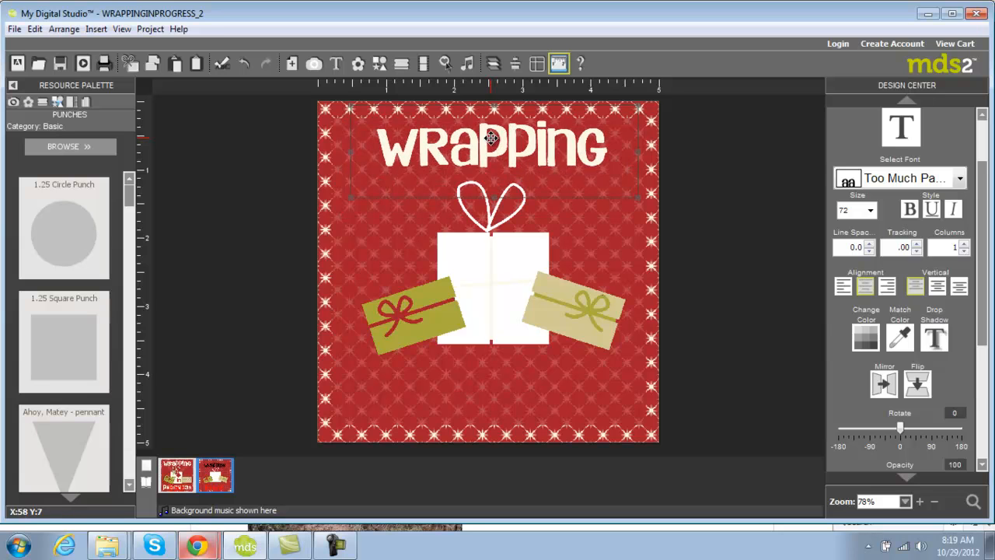
Duplicate the WRAPPING text box and place the copy below the gifts
right_click(492, 139)
click(584, 296)
right_click(677, 326)
click(711, 338)
drag(525, 164, 506, 375)
Replace the text in the lower copy with PROGRESS and center the box beneath the gifts
click(520, 371)
drag(597, 381, 372, 363)
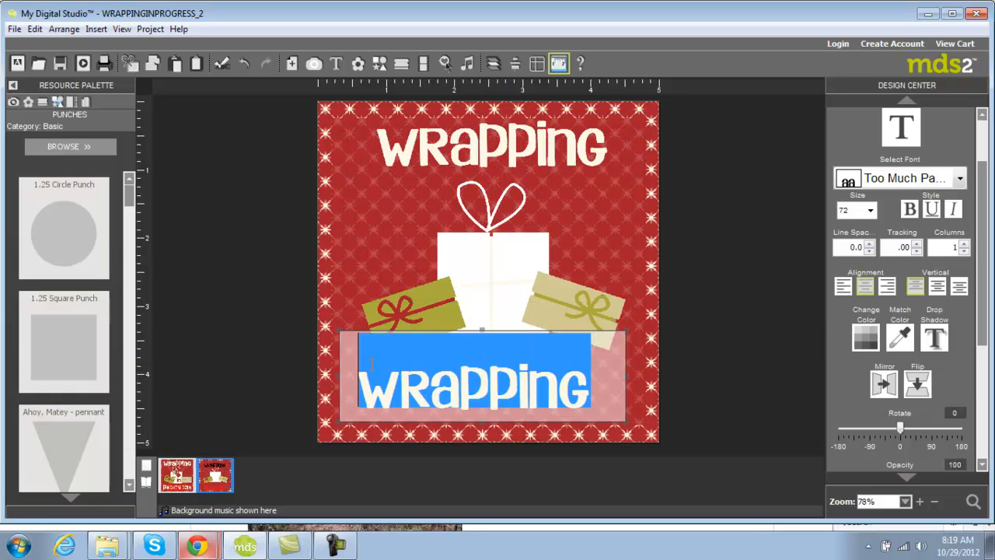
text(PRG)
key(BackSpace)
text(OR)
key(BackSpace)
text(GRESS)
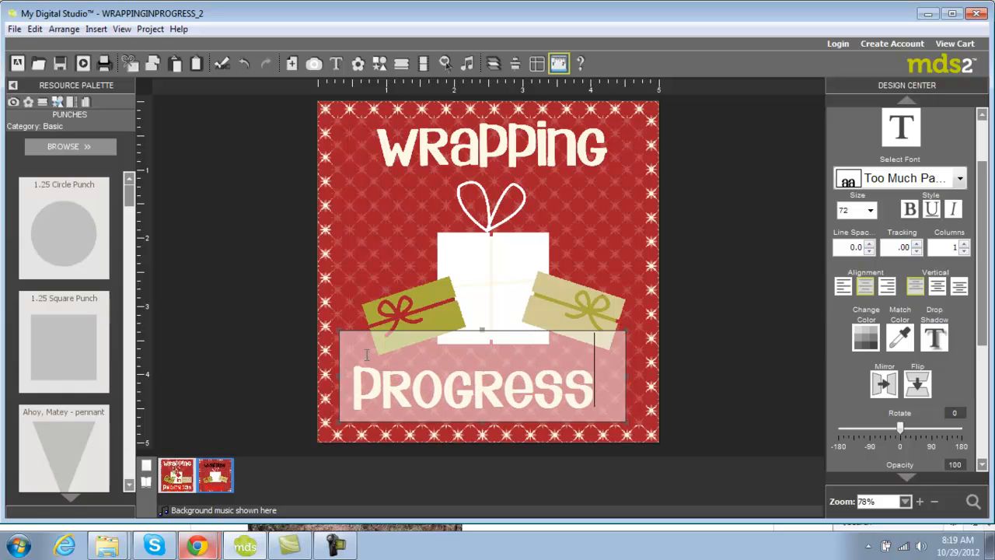
click(643, 277)
drag(531, 370, 535, 383)
Duplicate the PROGRESS text box, move the copy over the white gift and replace its text with "in"
right_click(535, 383)
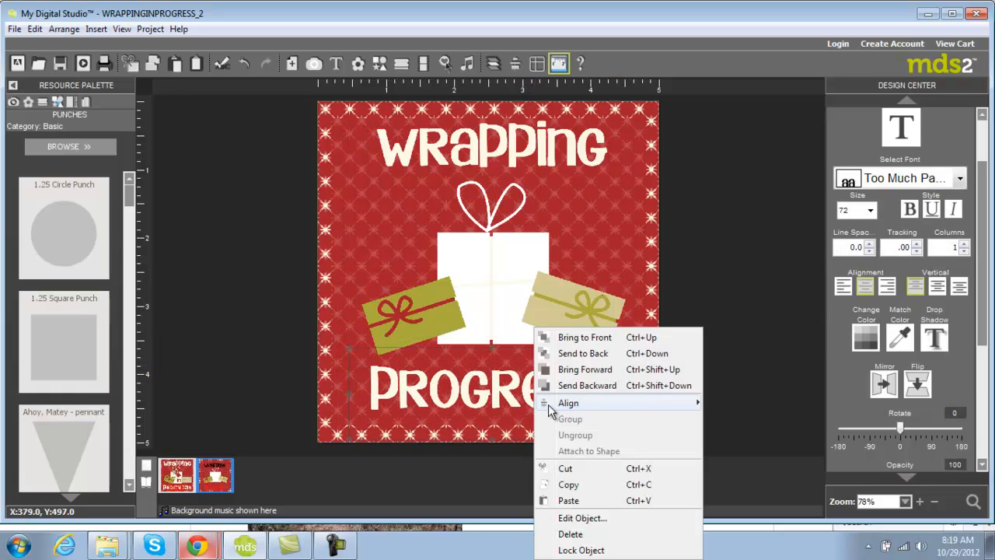
click(579, 486)
right_click(752, 315)
click(784, 327)
drag(513, 389, 556, 243)
double_click(556, 243)
drag(650, 262, 405, 262)
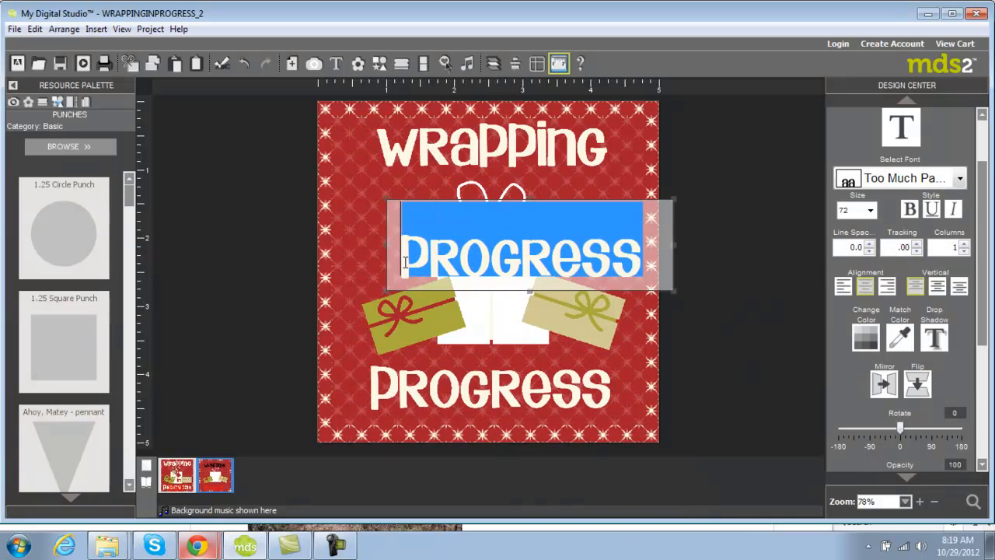
text(in)
Color the word "in" dark red from the Stampin' Up! palette
drag(560, 256, 483, 255)
click(865, 336)
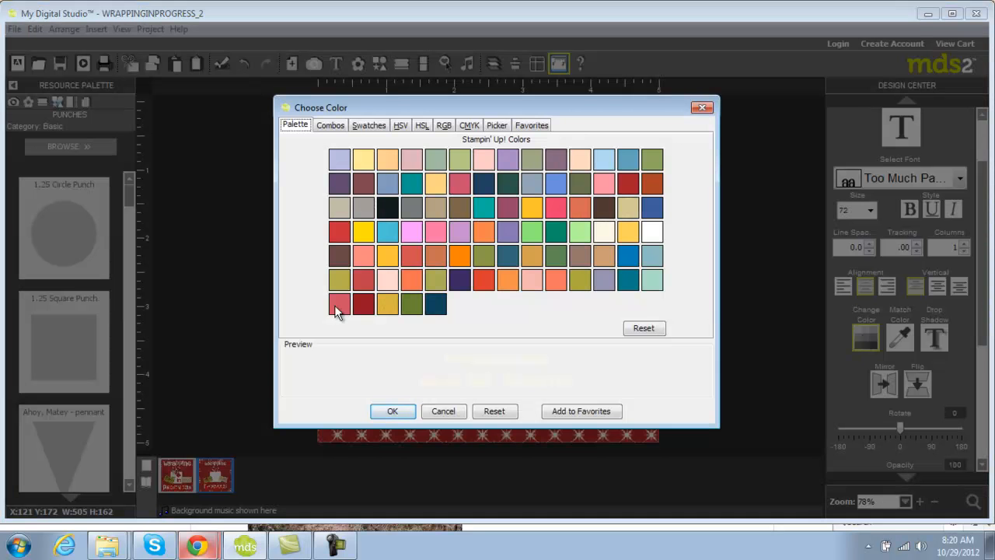
click(362, 301)
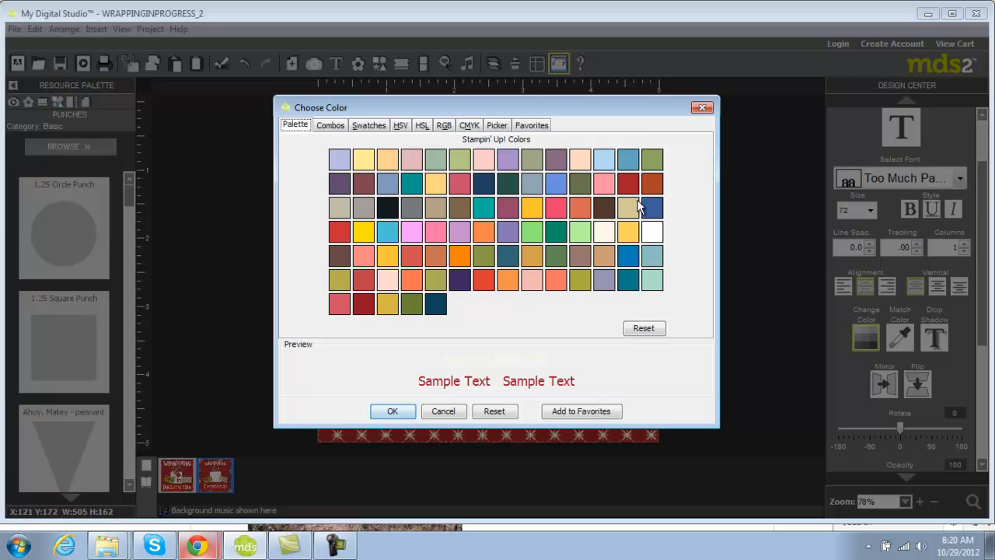
click(392, 411)
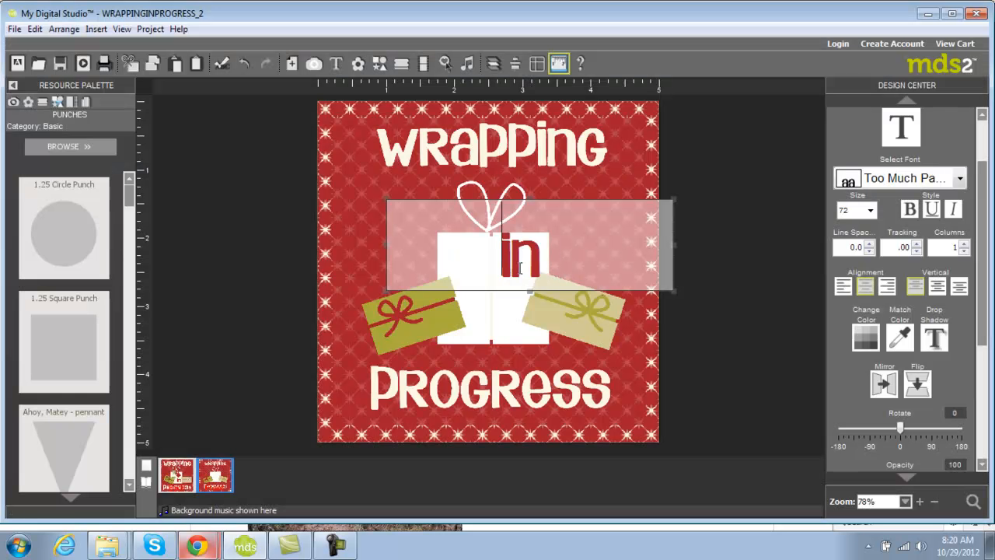
Set the word "in" to size 68 and move it onto the lower part of the white gift
drag(554, 257, 492, 262)
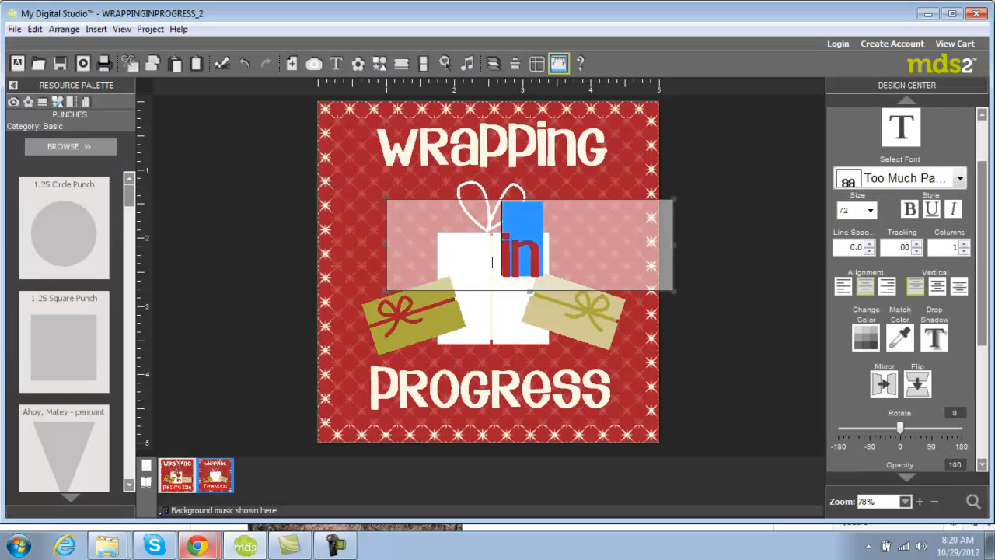
click(870, 210)
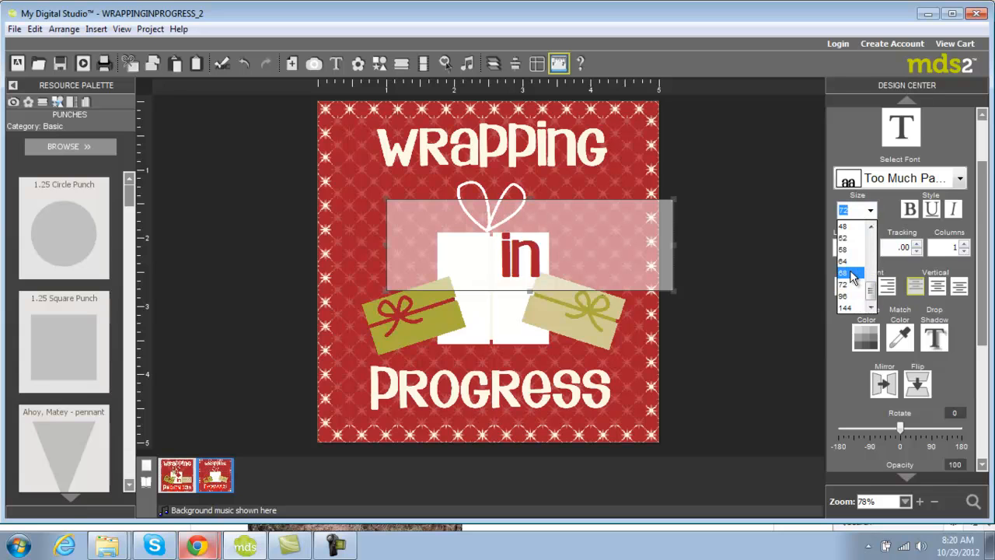
click(850, 270)
click(754, 241)
drag(549, 237, 519, 300)
click(788, 270)
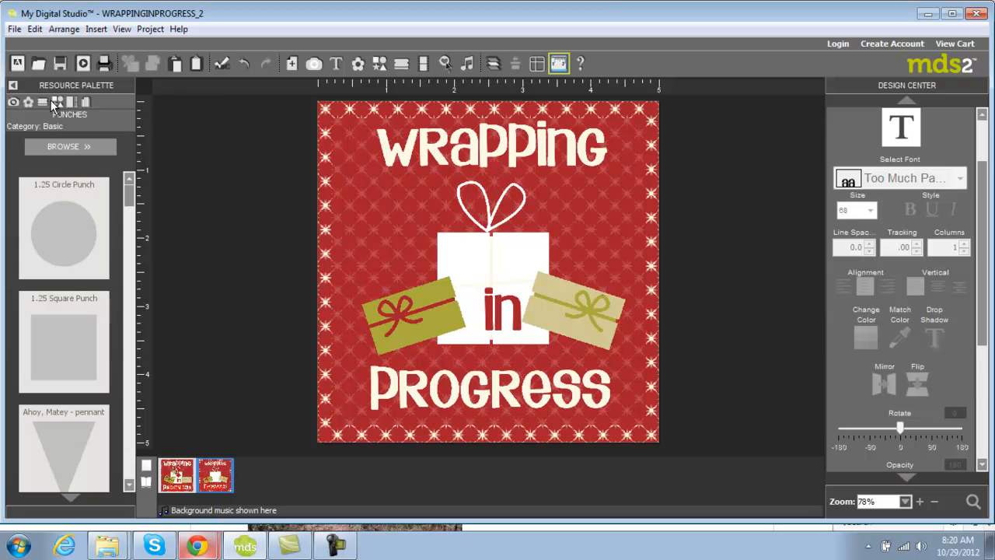
Browse the Labels & Tags punches and load the Tag It - punches category
click(61, 146)
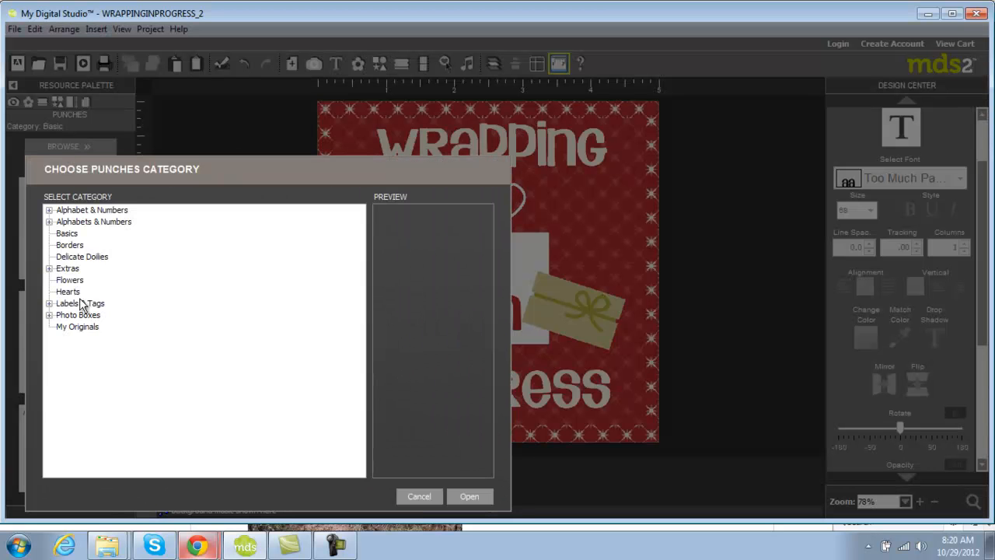
click(82, 304)
click(97, 362)
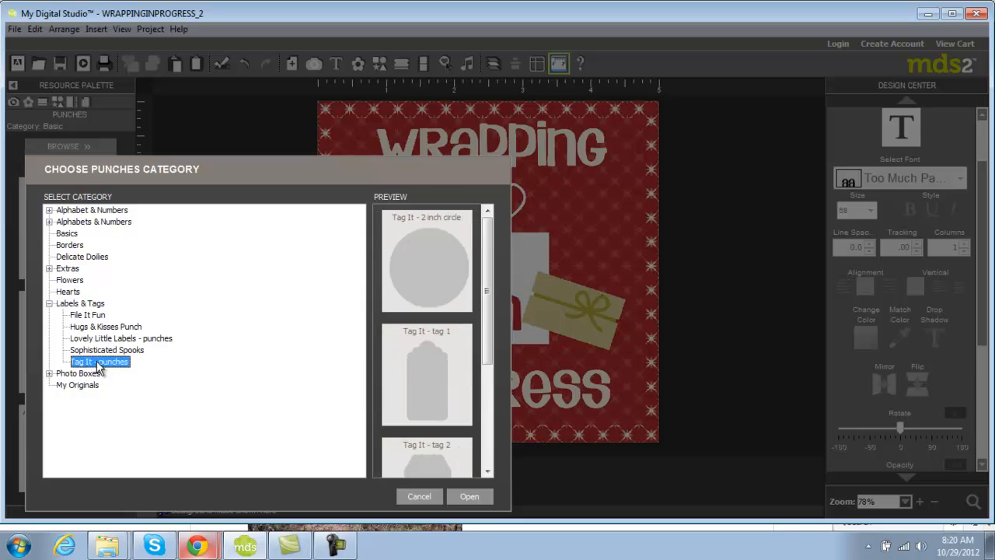
click(103, 350)
click(111, 340)
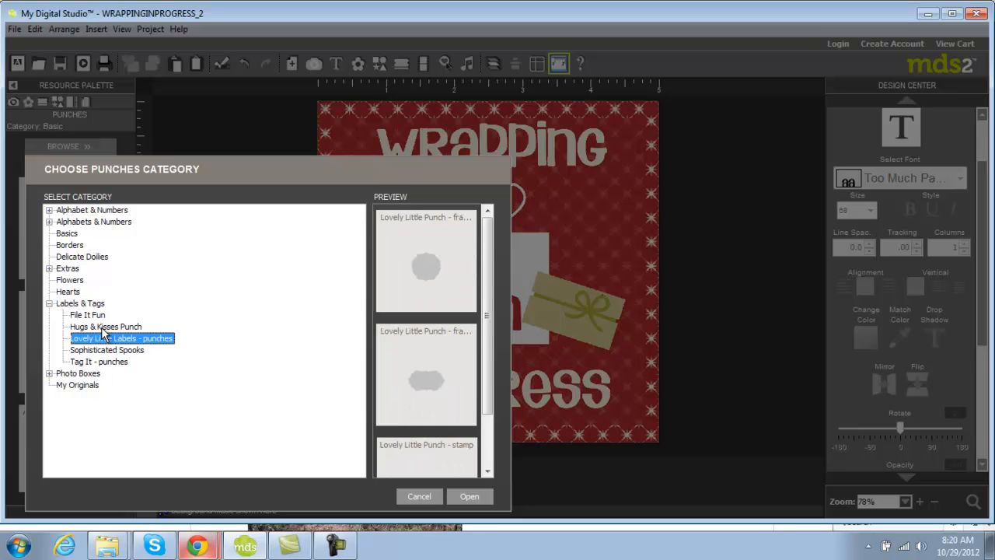
click(107, 363)
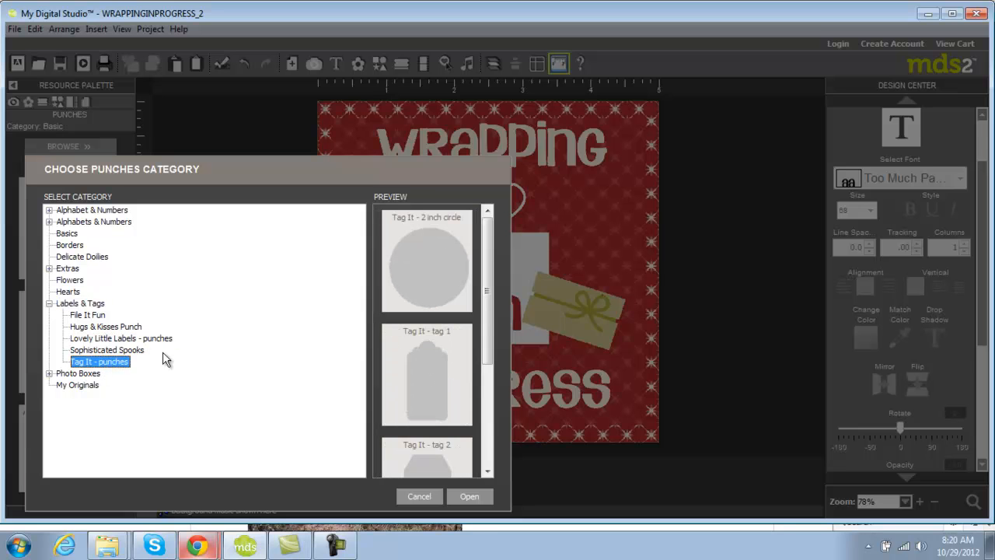
click(468, 496)
Add a Tag It - tag 2 punch about 71 × 115 below the white bow, rotated -44°, and fill it red
drag(99, 400, 536, 274)
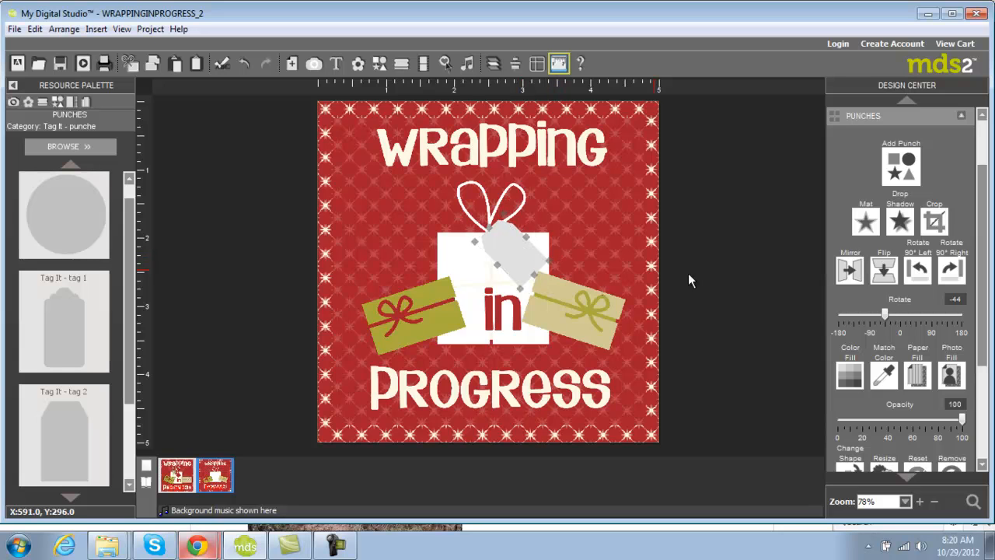
click(851, 375)
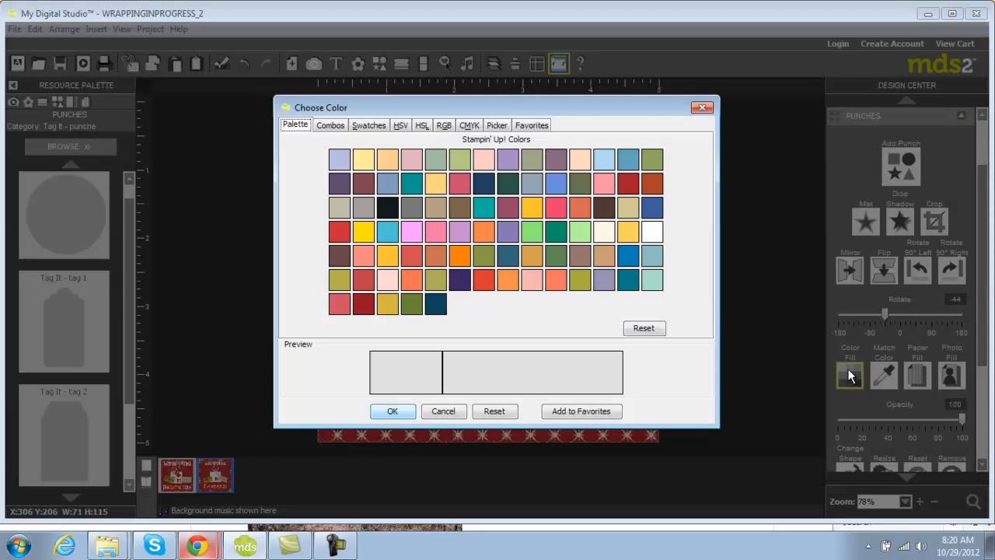
click(405, 410)
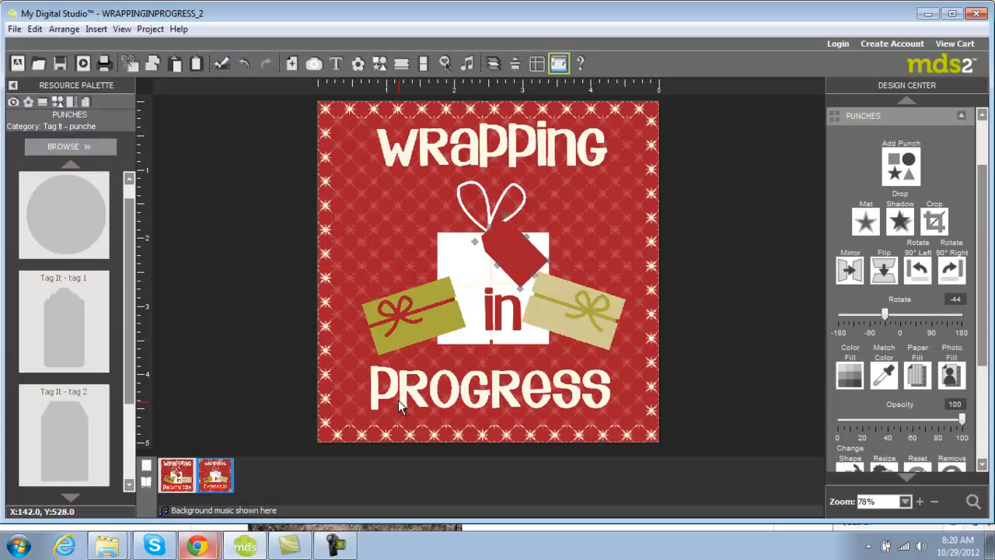
Search all content for "to from" and insert the Winter Post - to from stamp
click(977, 503)
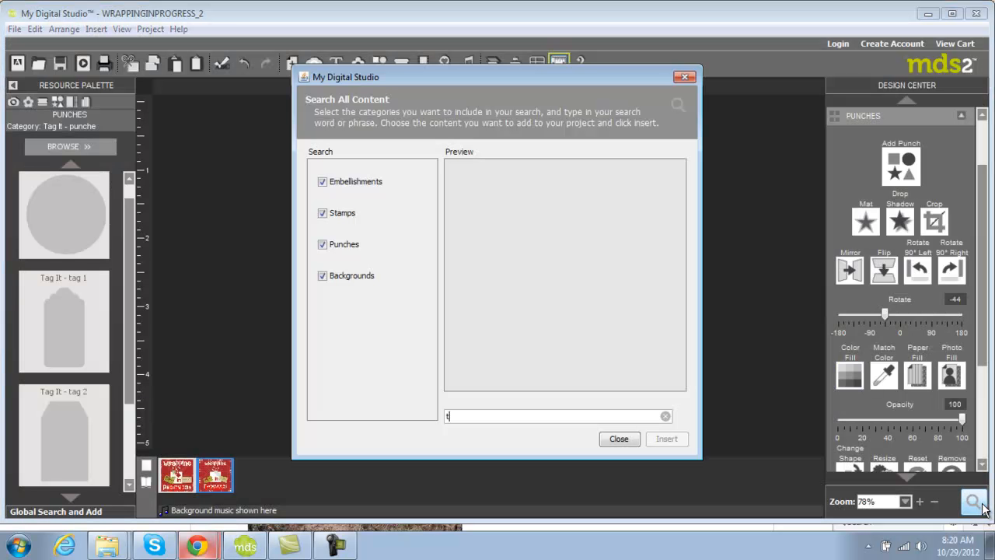
key(Return)
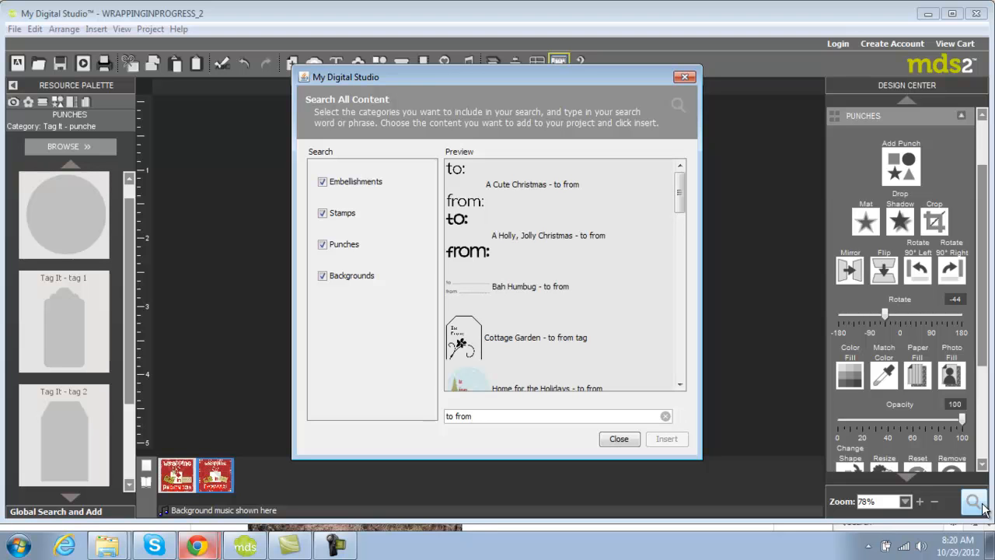
drag(676, 189, 675, 356)
click(482, 319)
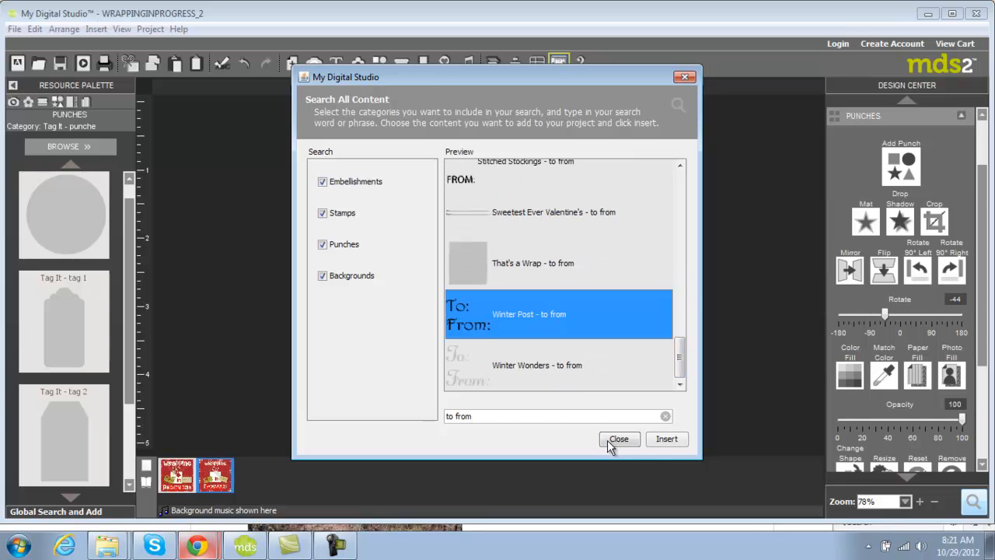
click(667, 438)
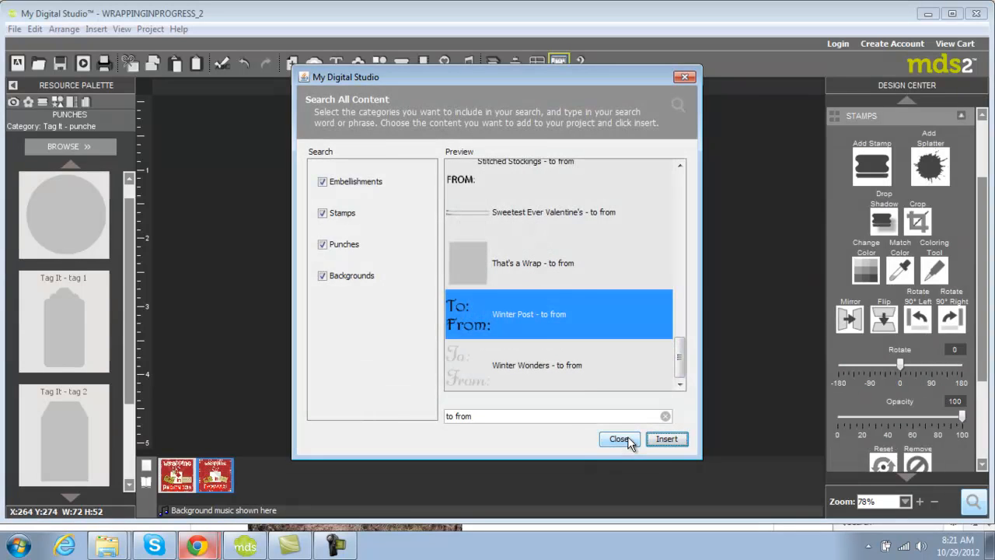
click(620, 439)
Move the To/From stamp onto the red tag below the white bow
drag(494, 266, 530, 258)
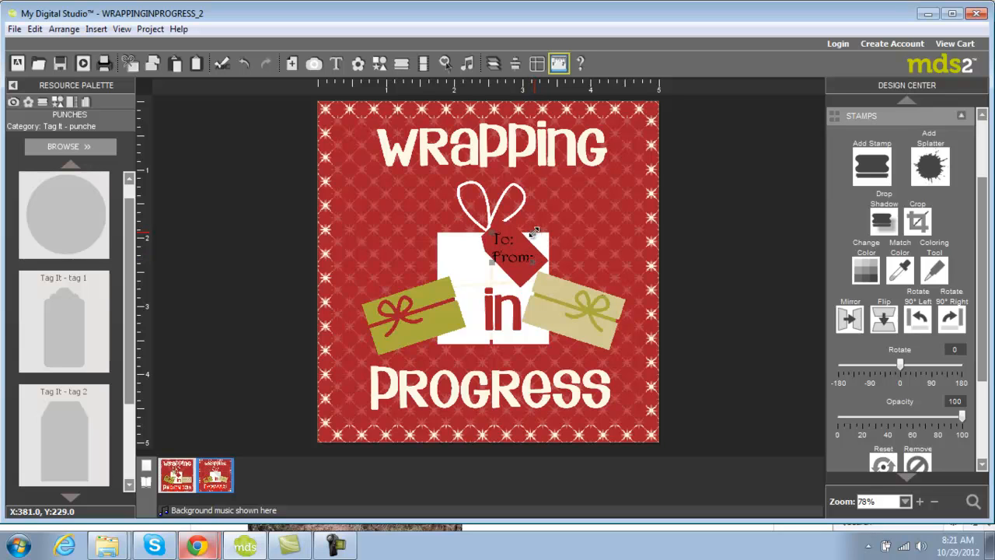
click(905, 501)
click(871, 454)
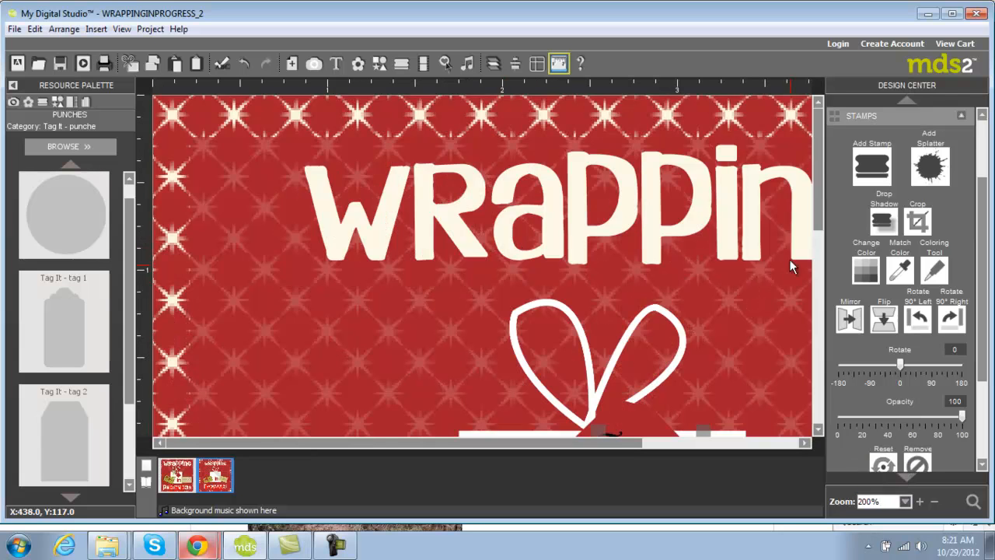
drag(817, 220, 796, 269)
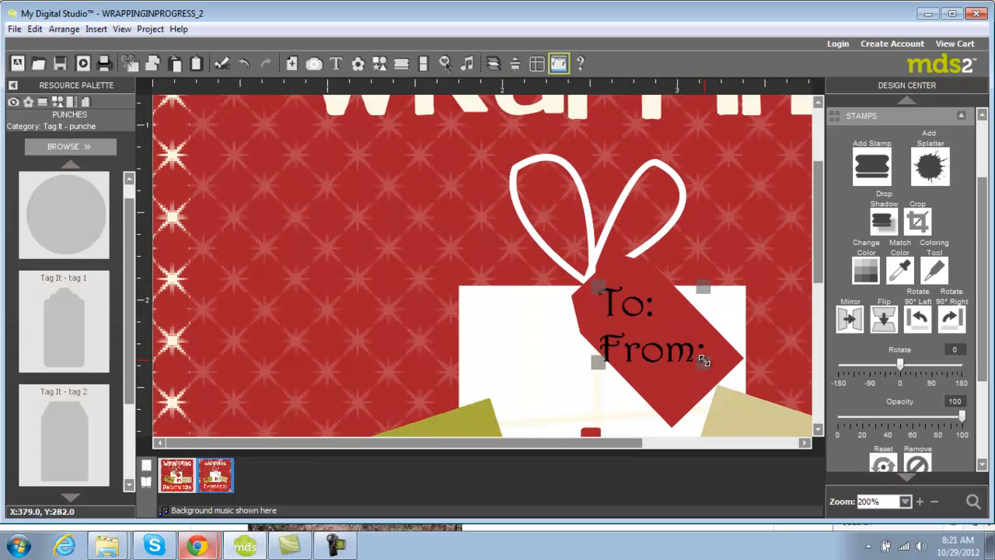
drag(709, 356, 661, 386)
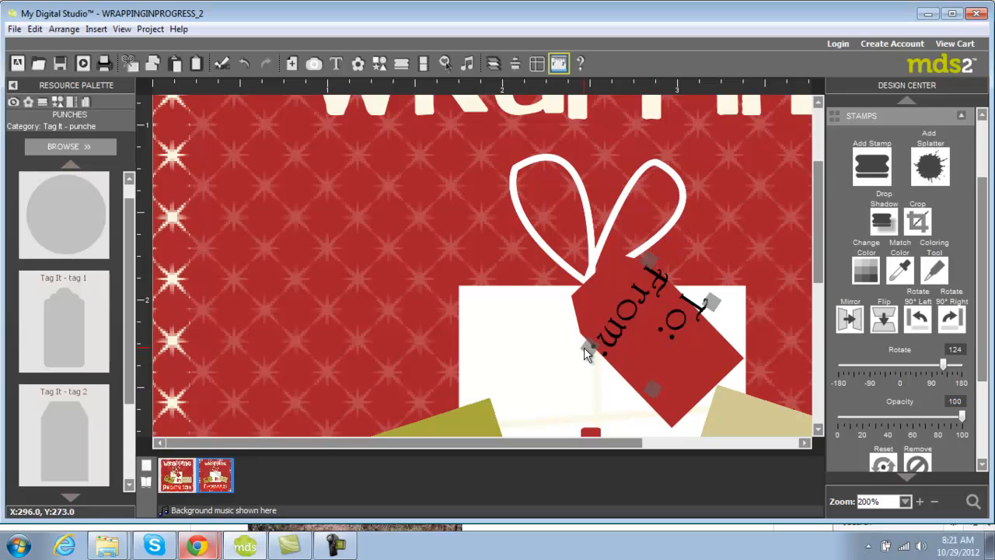
click(712, 304)
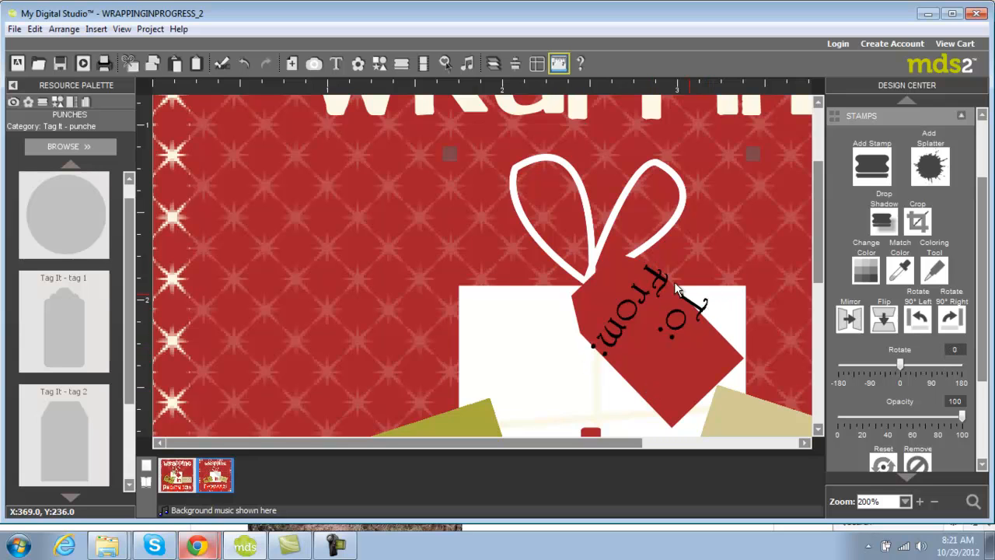
click(244, 65)
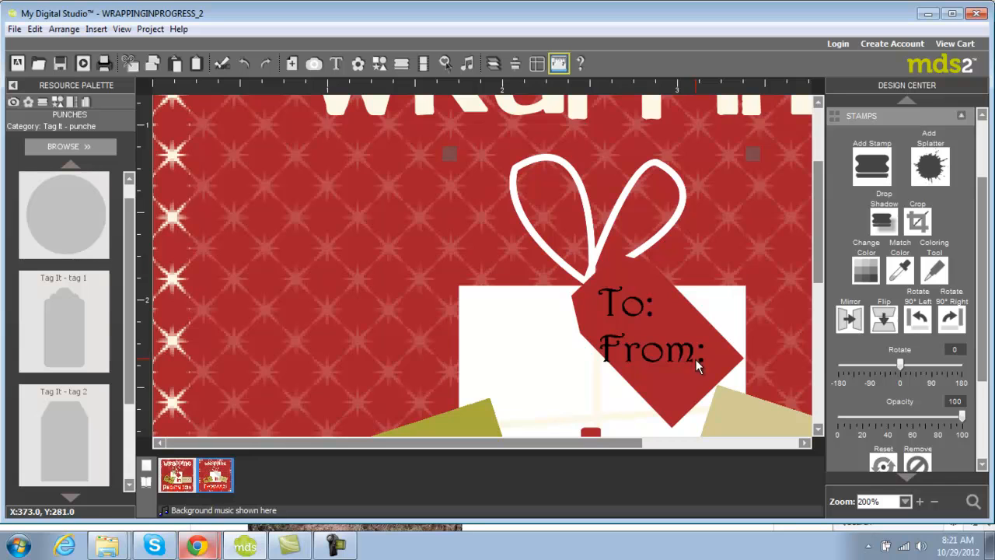
Rotate the To/From stamp to 44° and center it on the slanted red tag
click(702, 362)
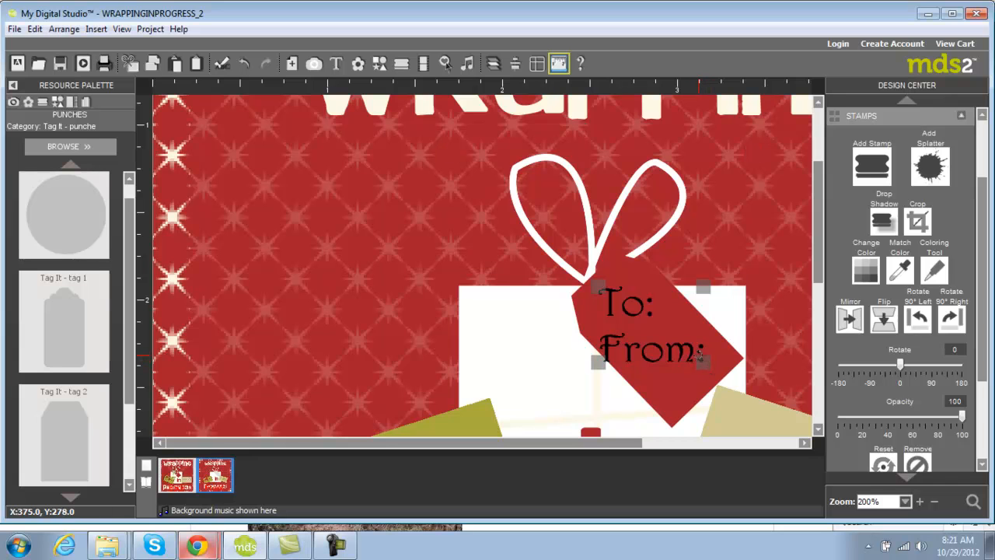
drag(697, 353, 662, 388)
drag(649, 342, 650, 352)
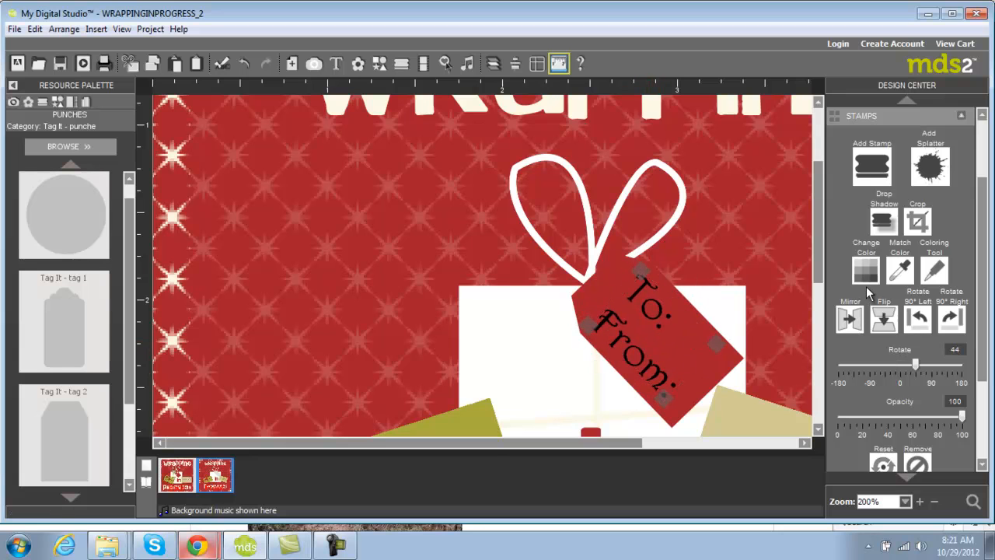
Recolor the To/From stamp with the cream color from the Stampin' Up! palette
click(864, 272)
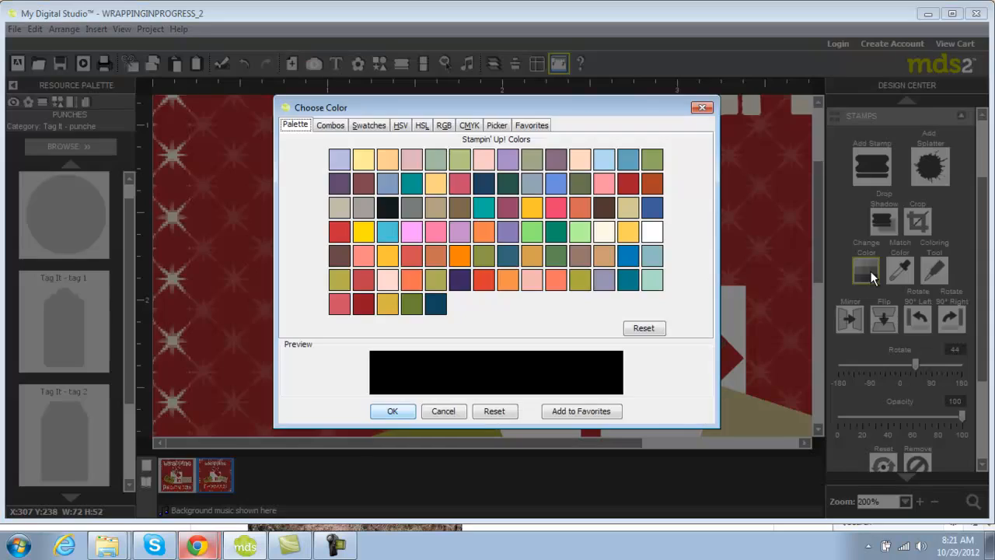
click(601, 230)
click(394, 410)
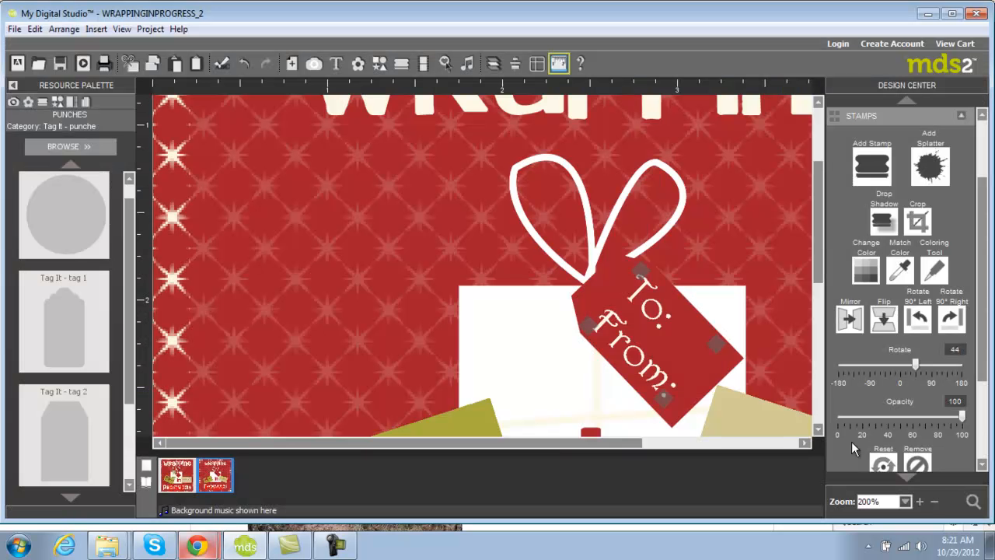
Search all content for "holly" and insert the 12 Days of Christmas - holly embellishment
click(905, 502)
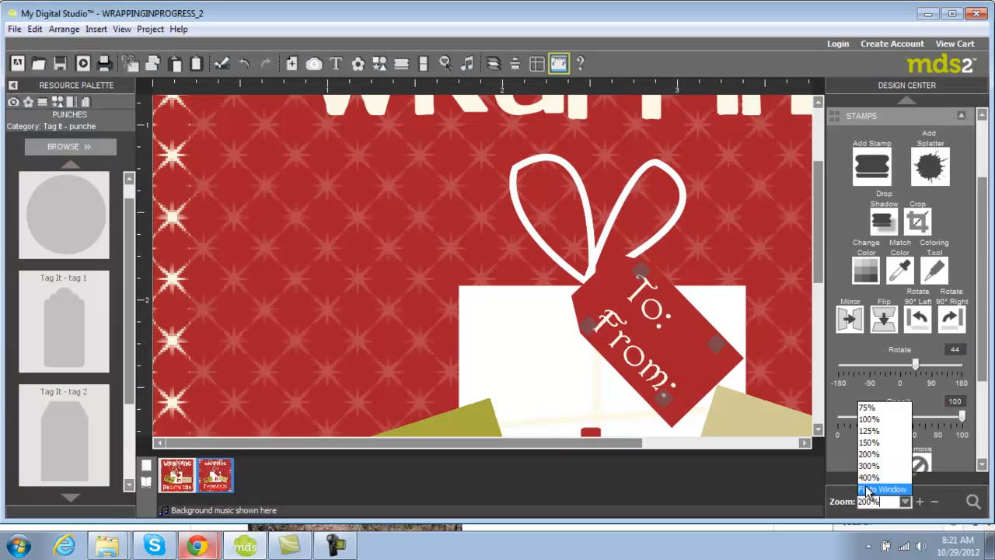
click(867, 489)
click(972, 502)
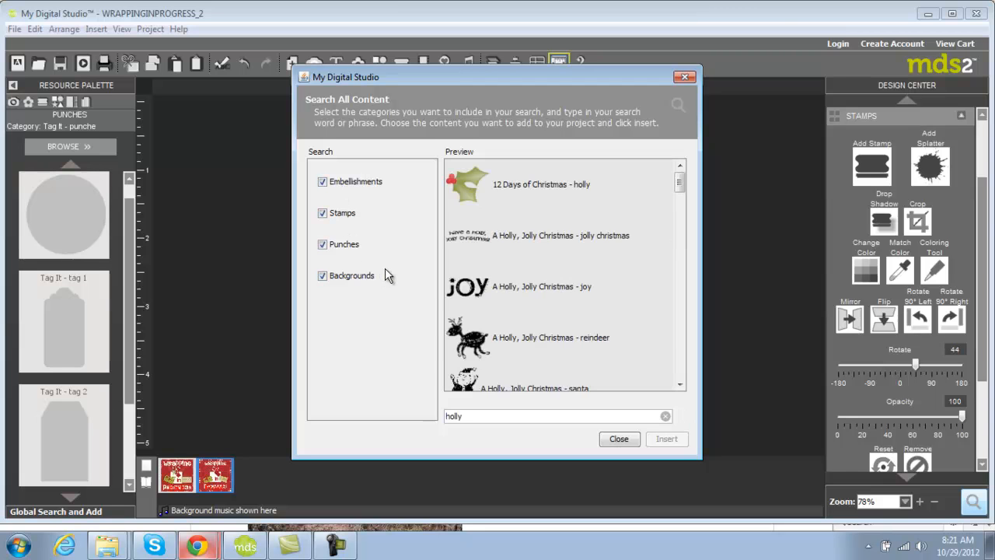
click(483, 185)
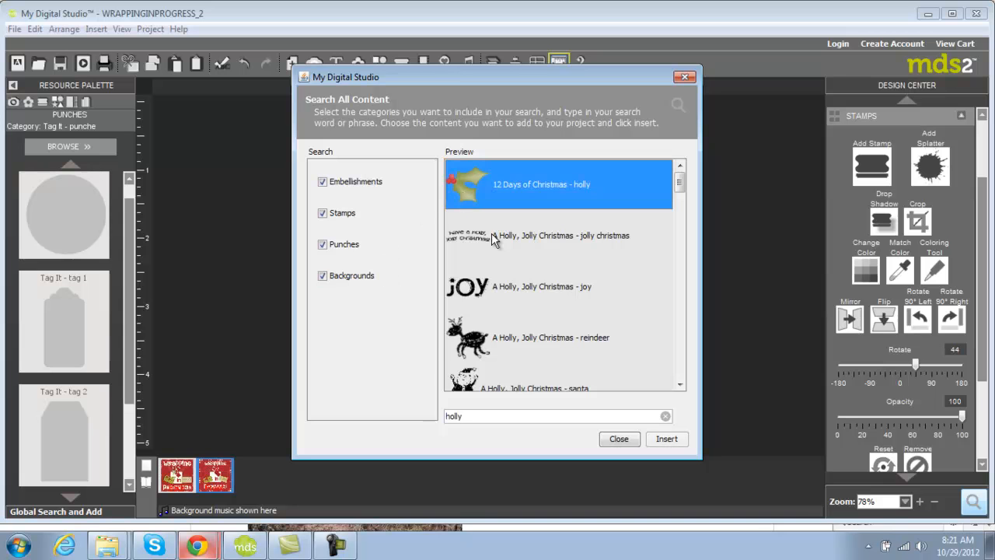
click(666, 439)
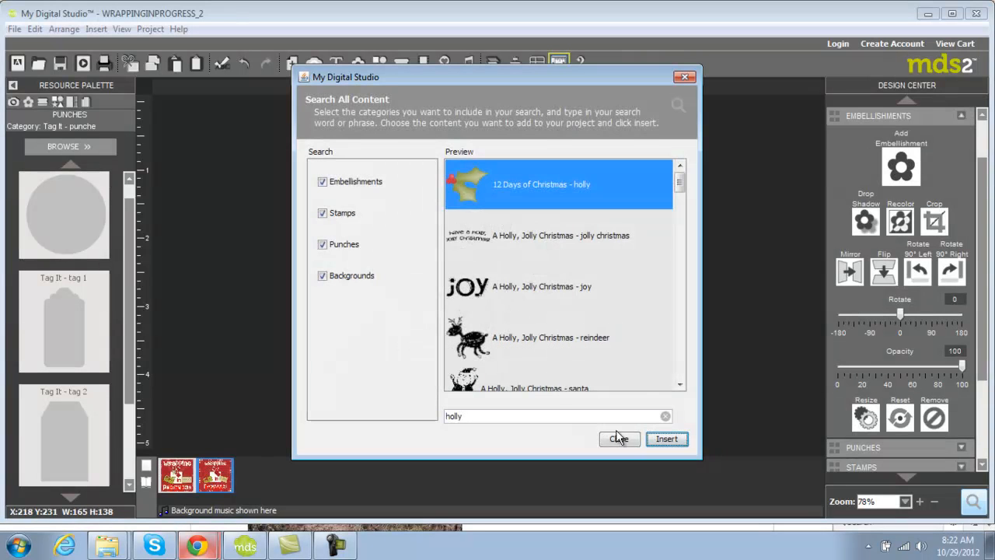
click(618, 439)
Shrink the holly, rotate it to 134° and place its berries at the white bow's knot beside the tag
drag(480, 273, 470, 233)
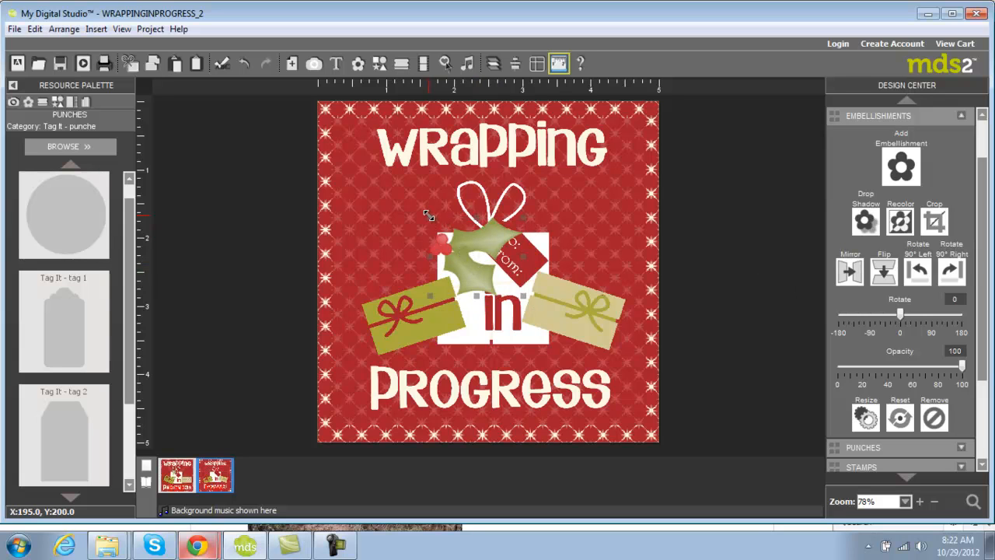
drag(431, 218, 461, 240)
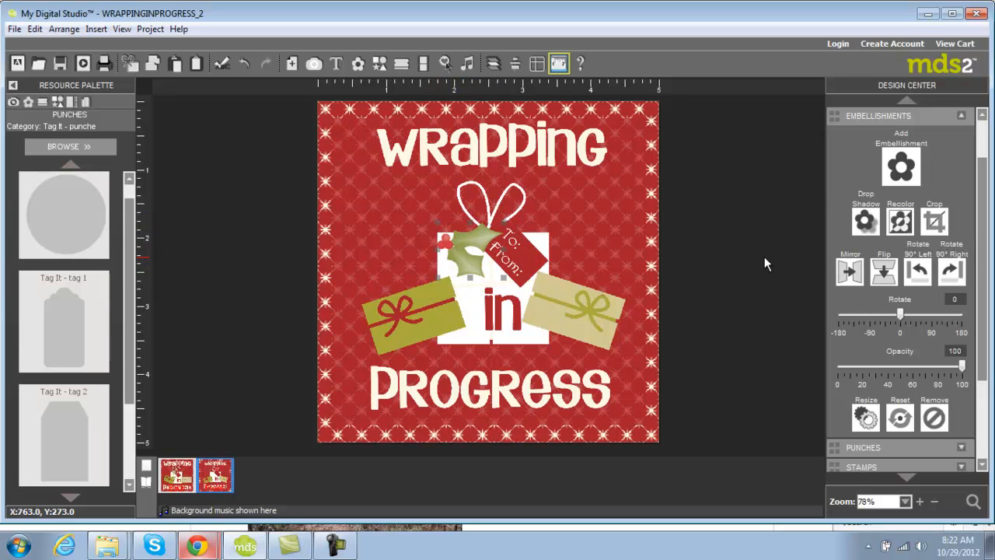
drag(510, 281, 464, 237)
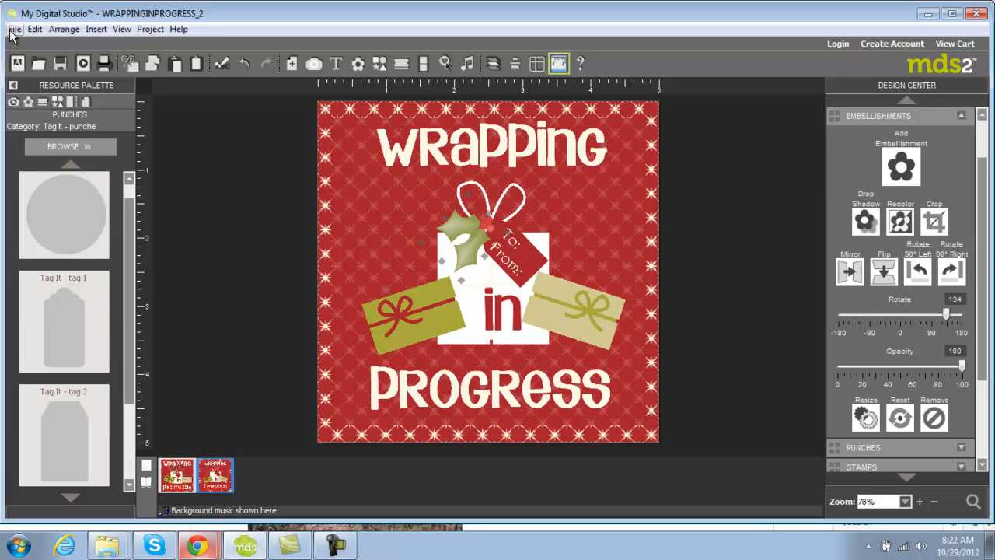
Compare the design with the finished version on the first page and return to the second page
click(182, 467)
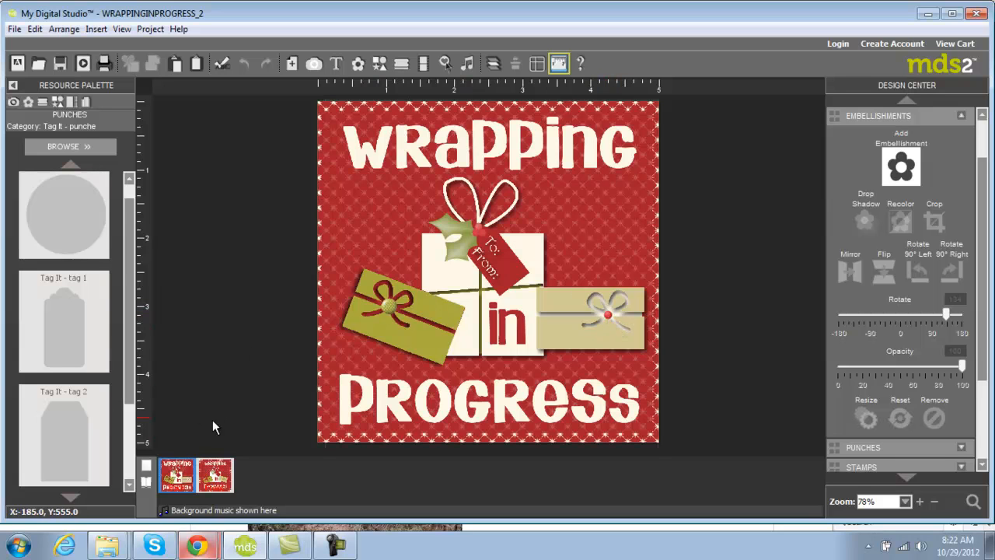
click(203, 486)
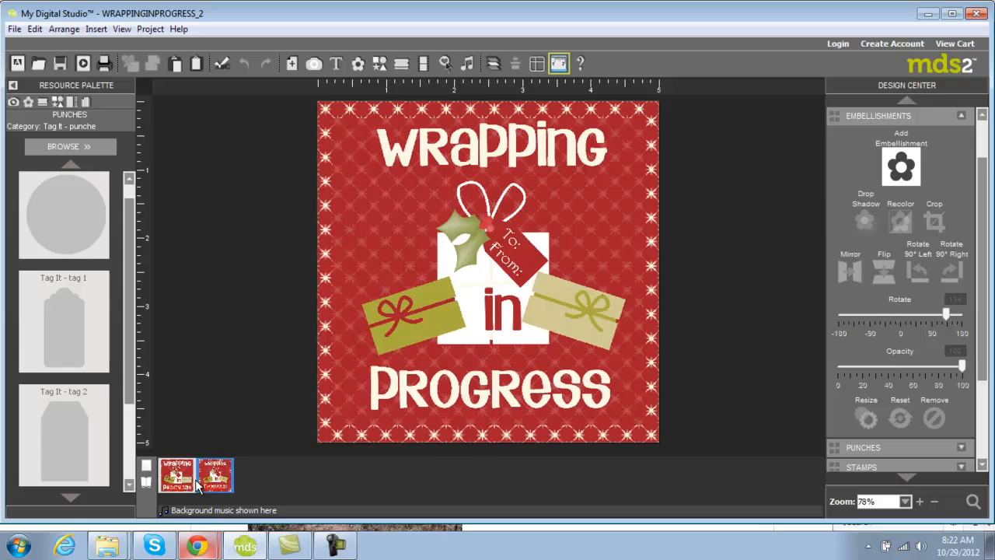
click(431, 325)
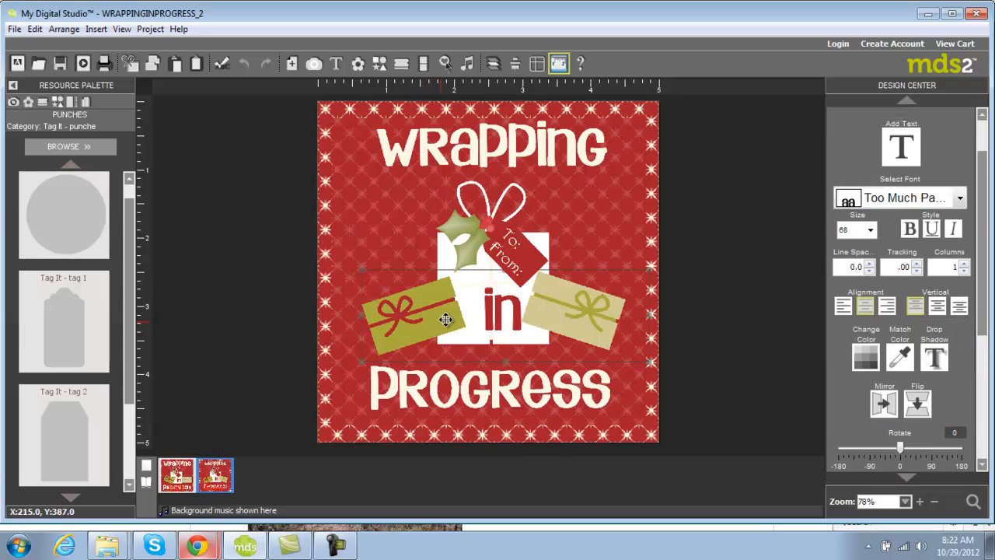
click(587, 201)
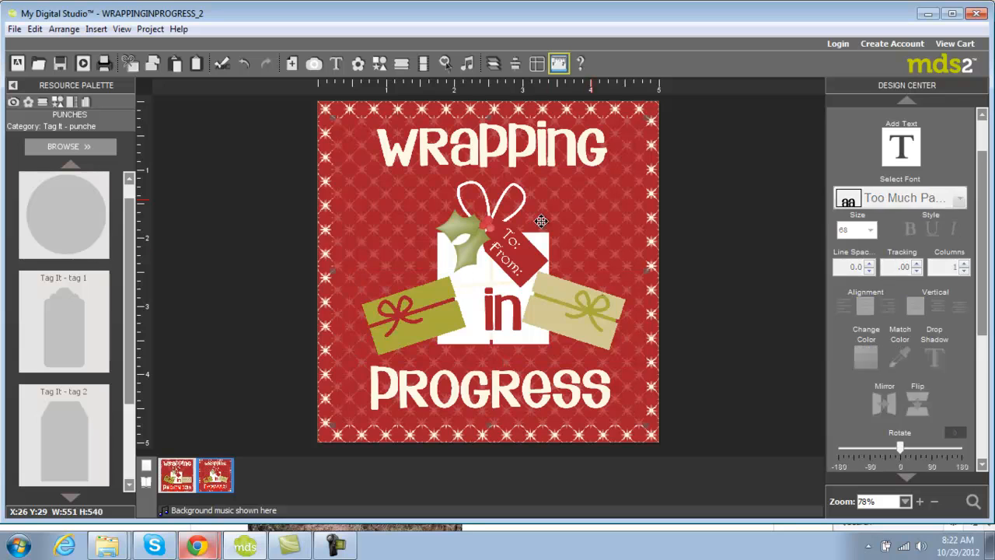
click(558, 288)
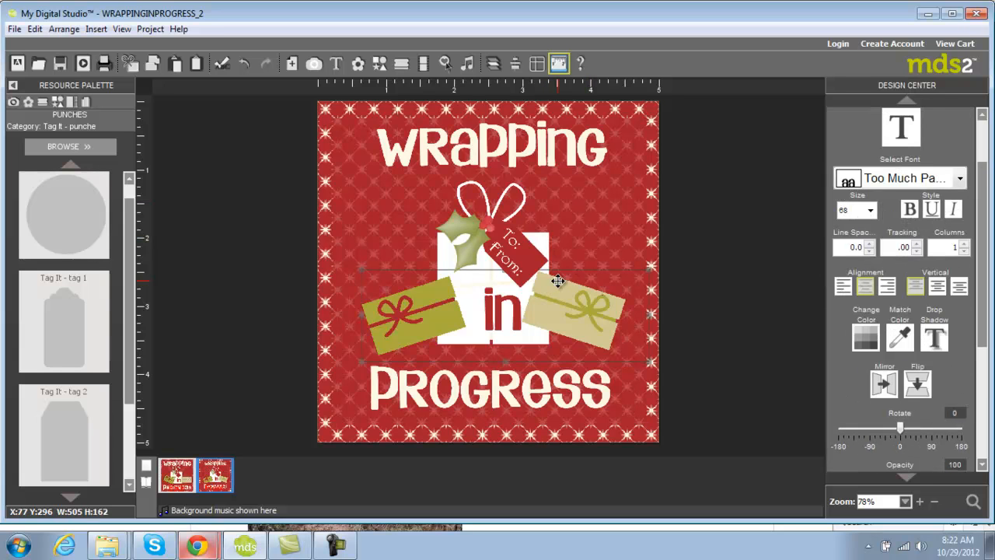
Shorten the text frame of "in" and move it down so the tan gift can be selected
drag(513, 345, 509, 354)
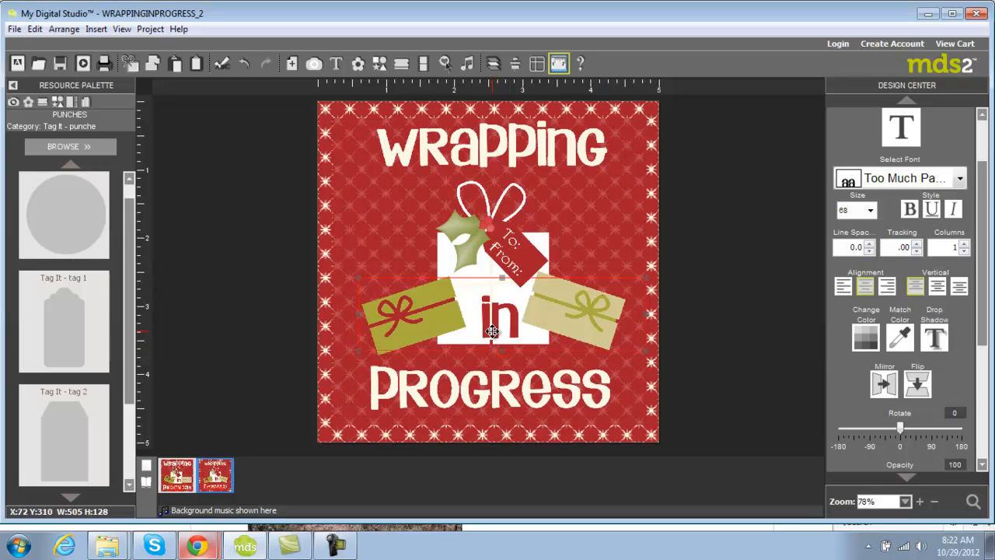
drag(497, 350, 498, 342)
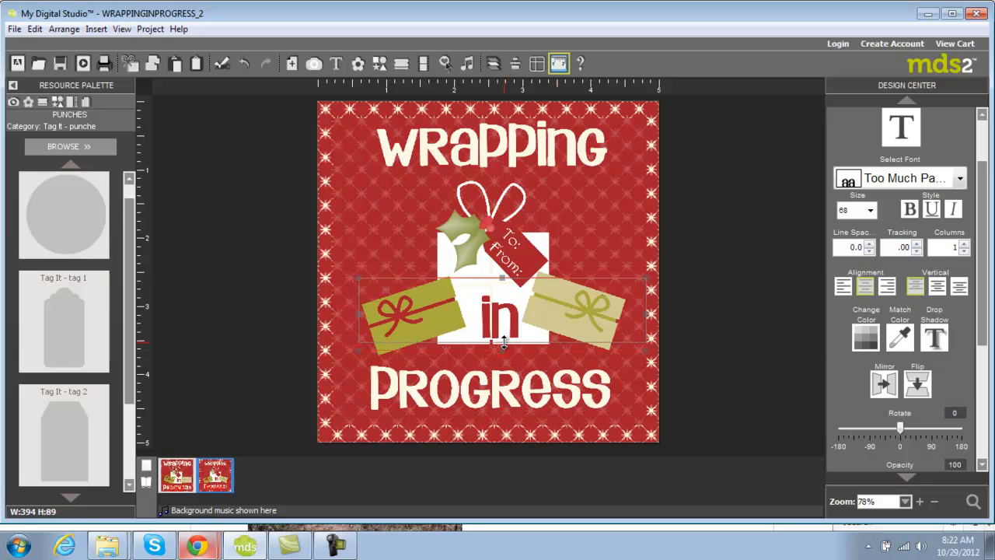
click(606, 353)
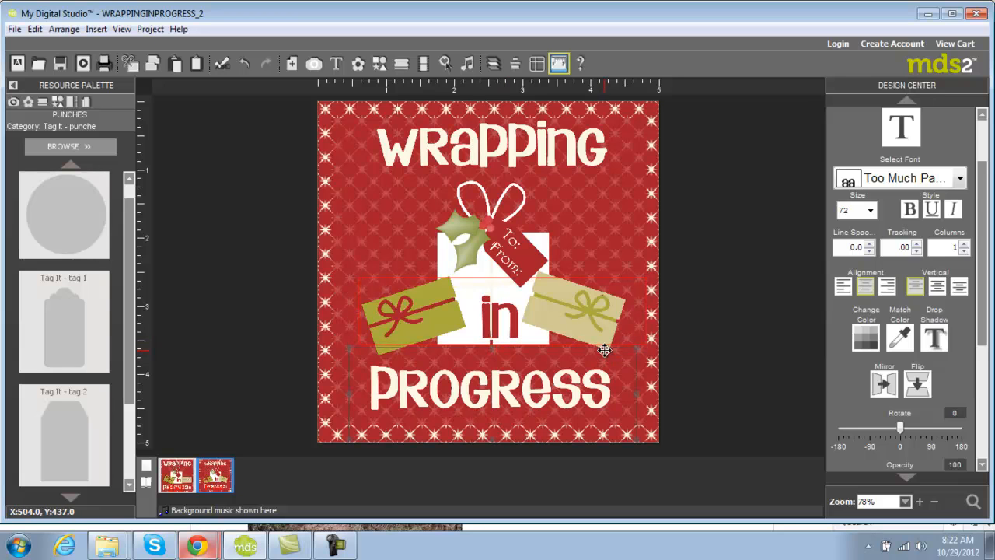
click(560, 301)
drag(565, 280, 551, 316)
Give the tan gift stamp the default drop shadow and apply it to all stamps on this page
click(551, 280)
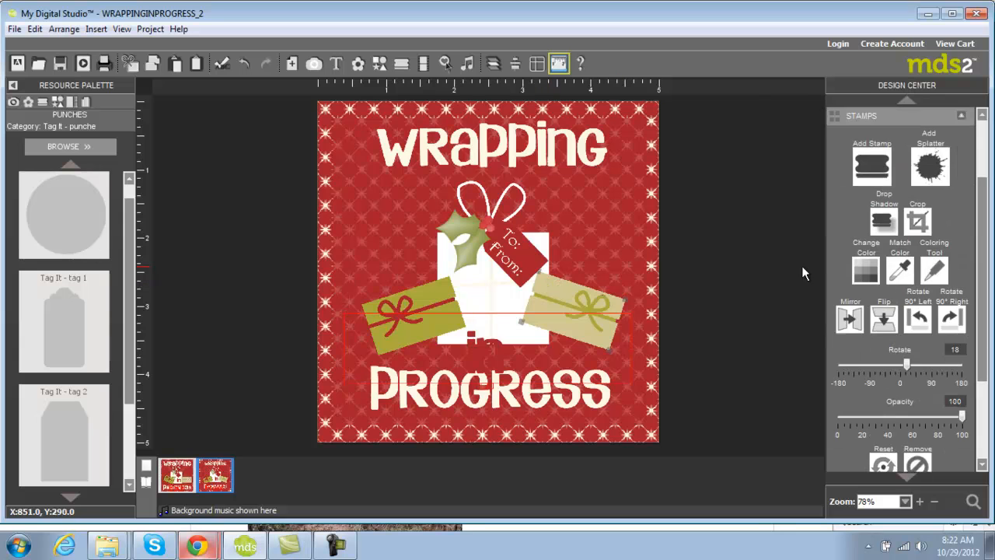
click(883, 228)
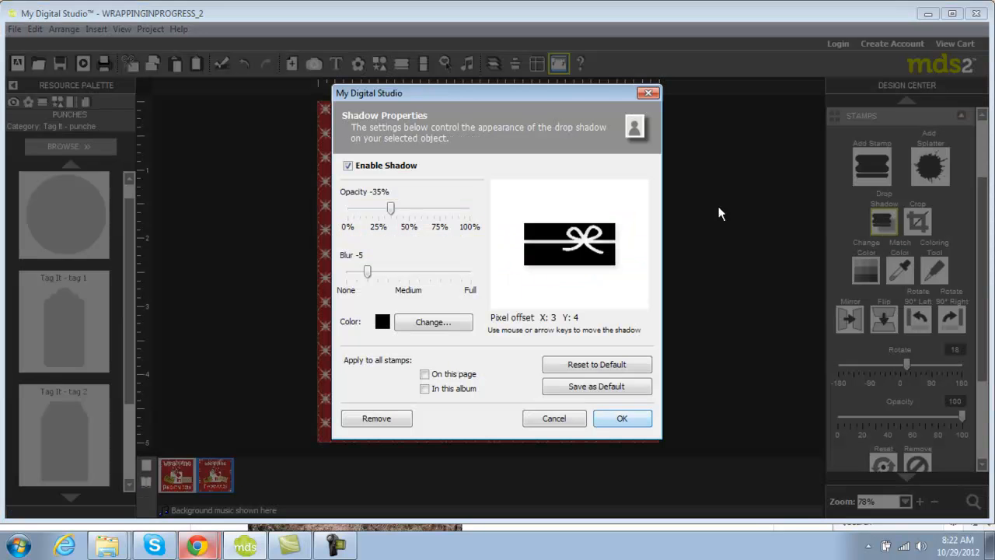
click(425, 374)
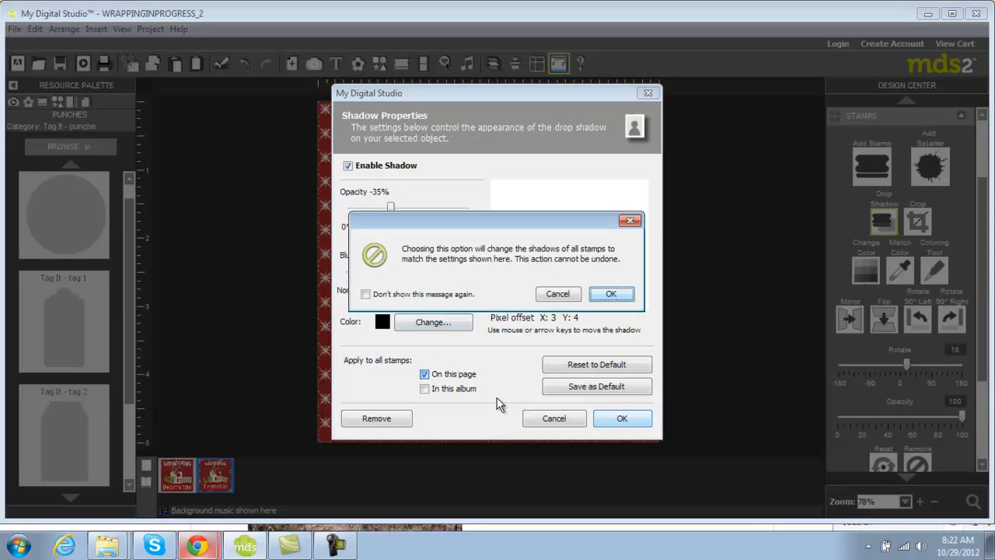
click(611, 293)
click(649, 416)
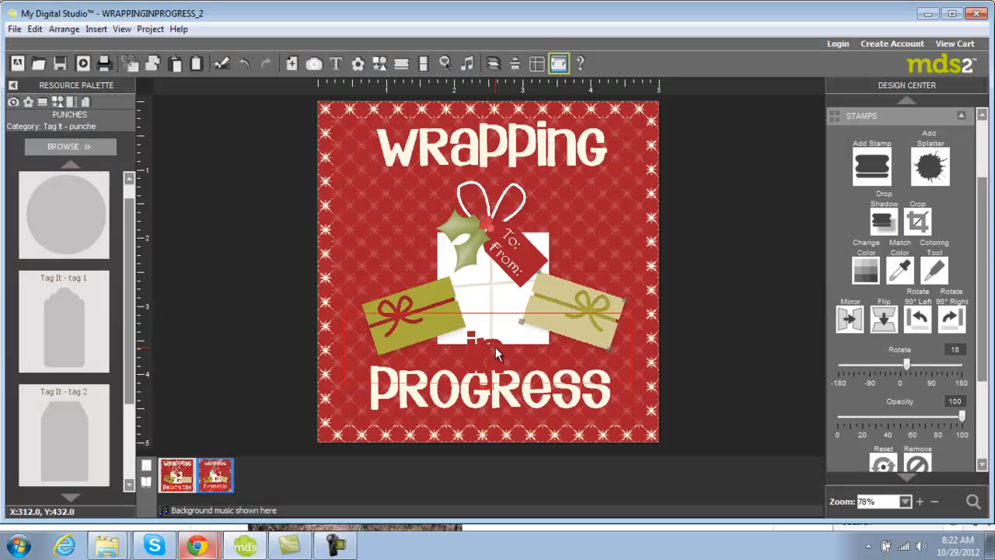
Browse the embellishments and load the brads category
click(493, 352)
click(28, 101)
click(60, 145)
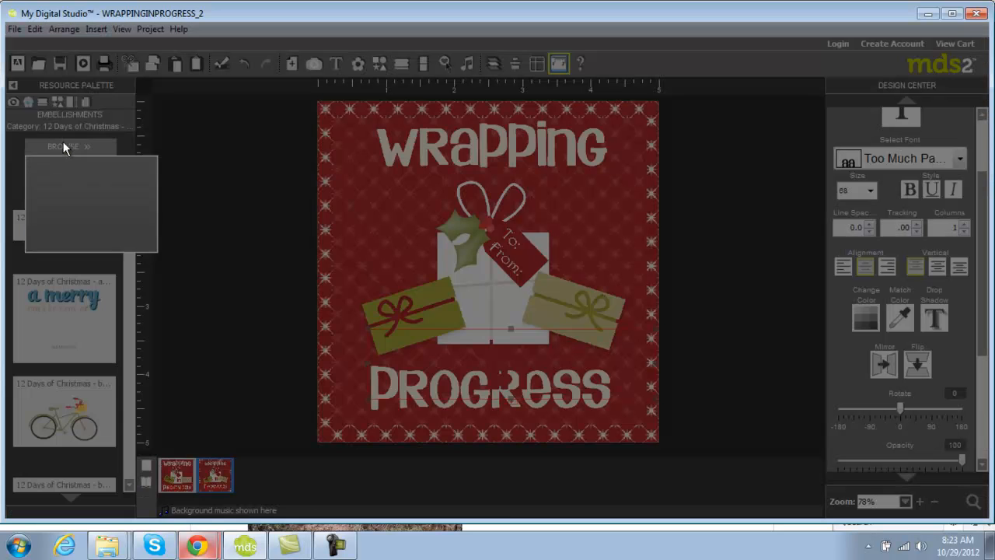
click(66, 245)
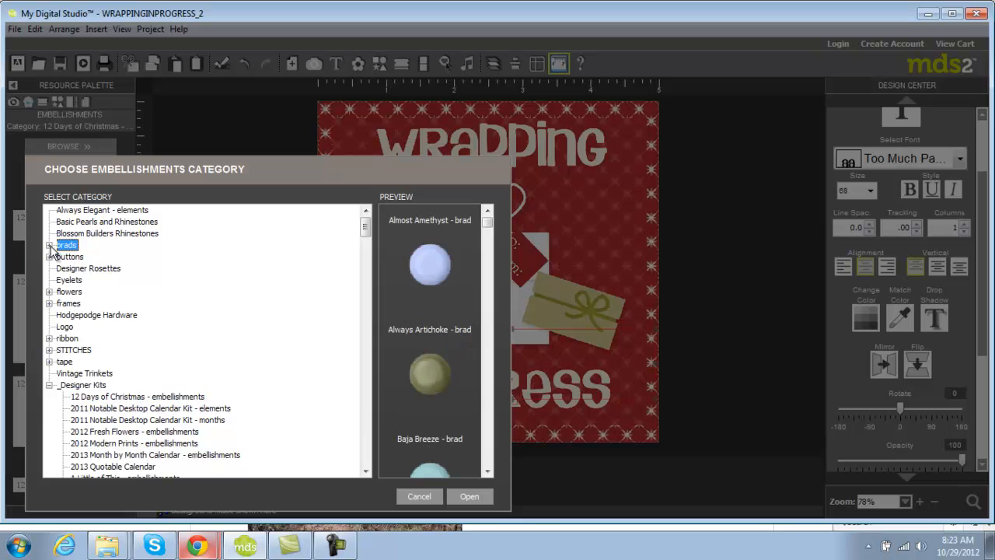
double_click(66, 245)
click(471, 496)
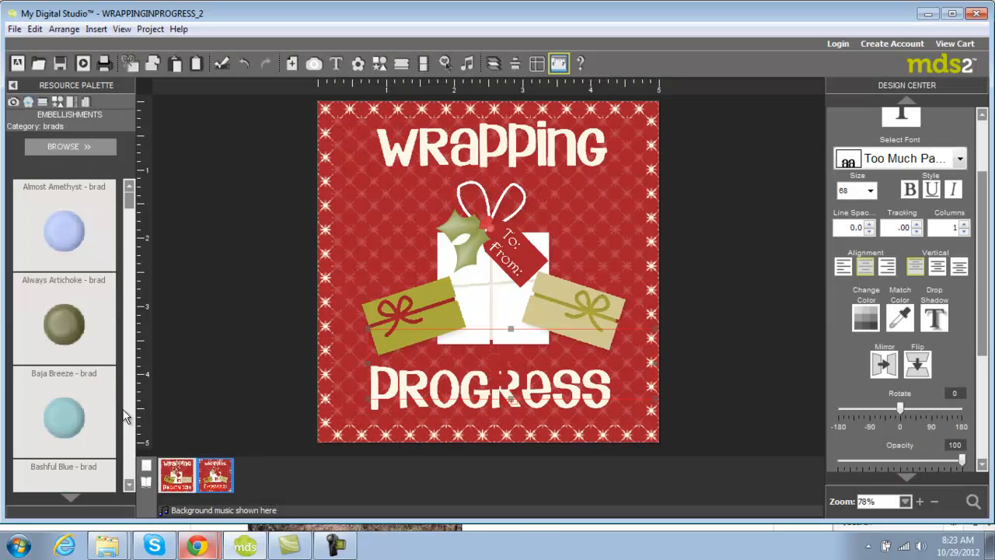
Place a small Lucky limeade printed brad on the olive gift's bow and a small Real Red brad on the tan gift's bow
scroll(124, 416, down, 10)
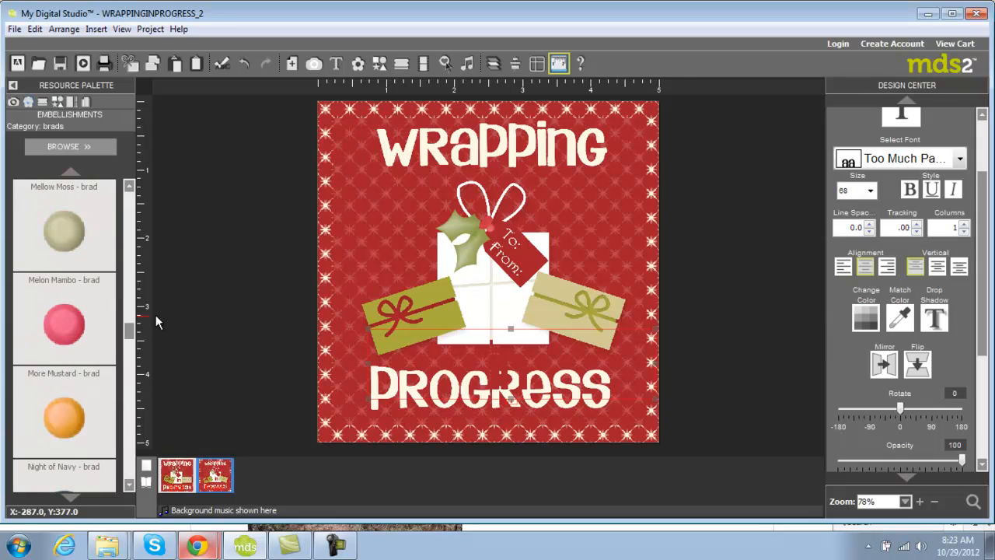
scroll(131, 287, up, 2)
drag(74, 308, 420, 354)
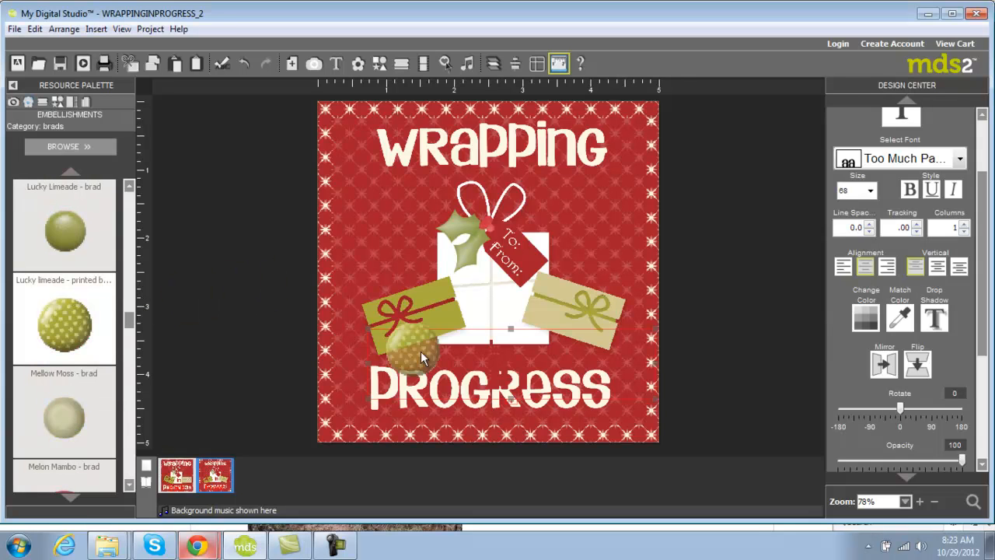
mouse_move(391, 310)
mouse_down()
mouse_move(413, 303)
mouse_move(400, 315)
mouse_up()
drag(134, 320, 130, 396)
drag(77, 417, 593, 310)
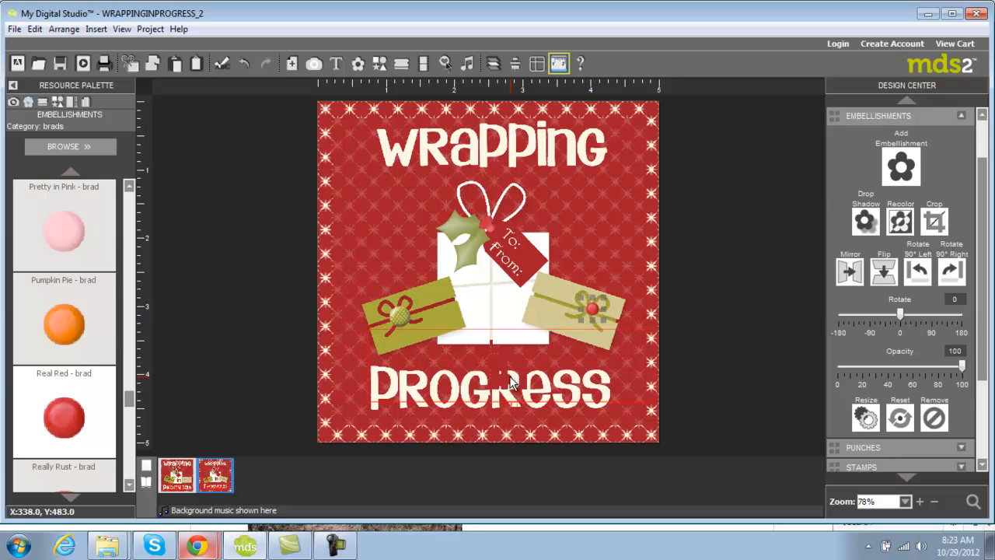
Move the word "in" back up onto the lower part of the white gift
drag(504, 374, 495, 322)
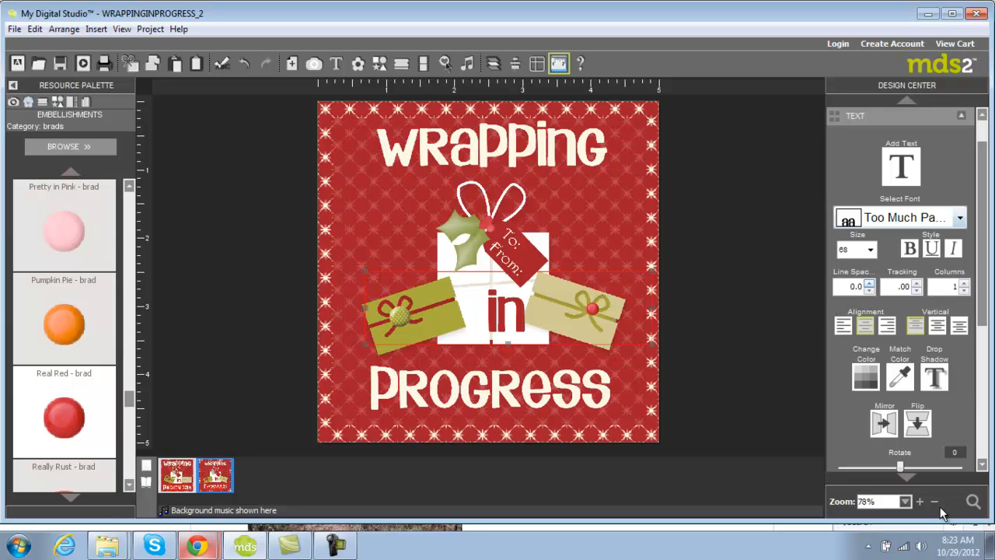
click(973, 503)
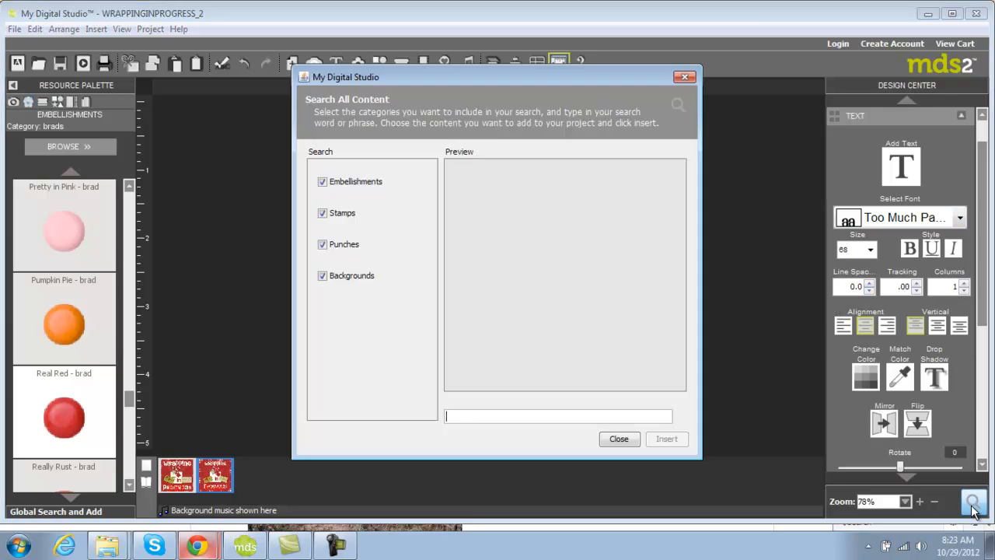
click(622, 439)
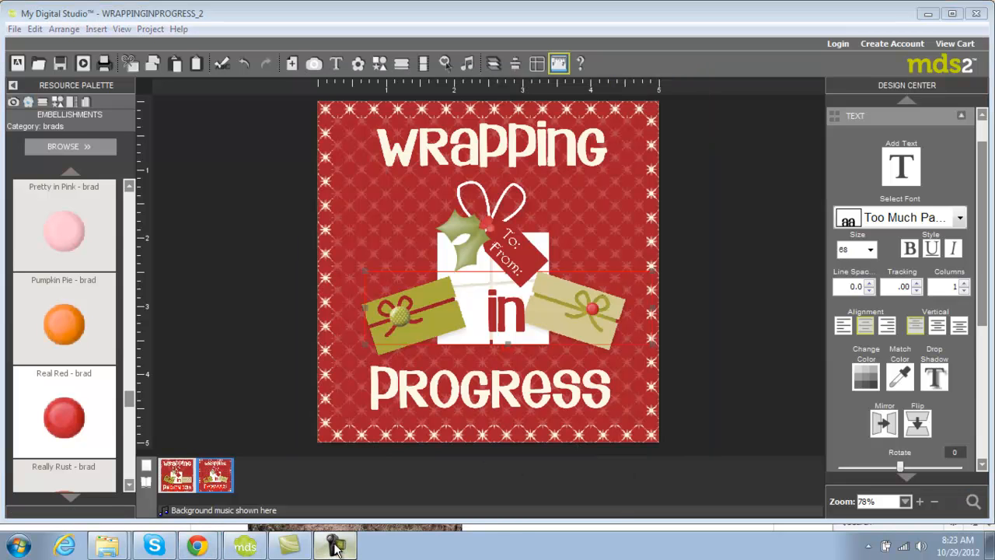